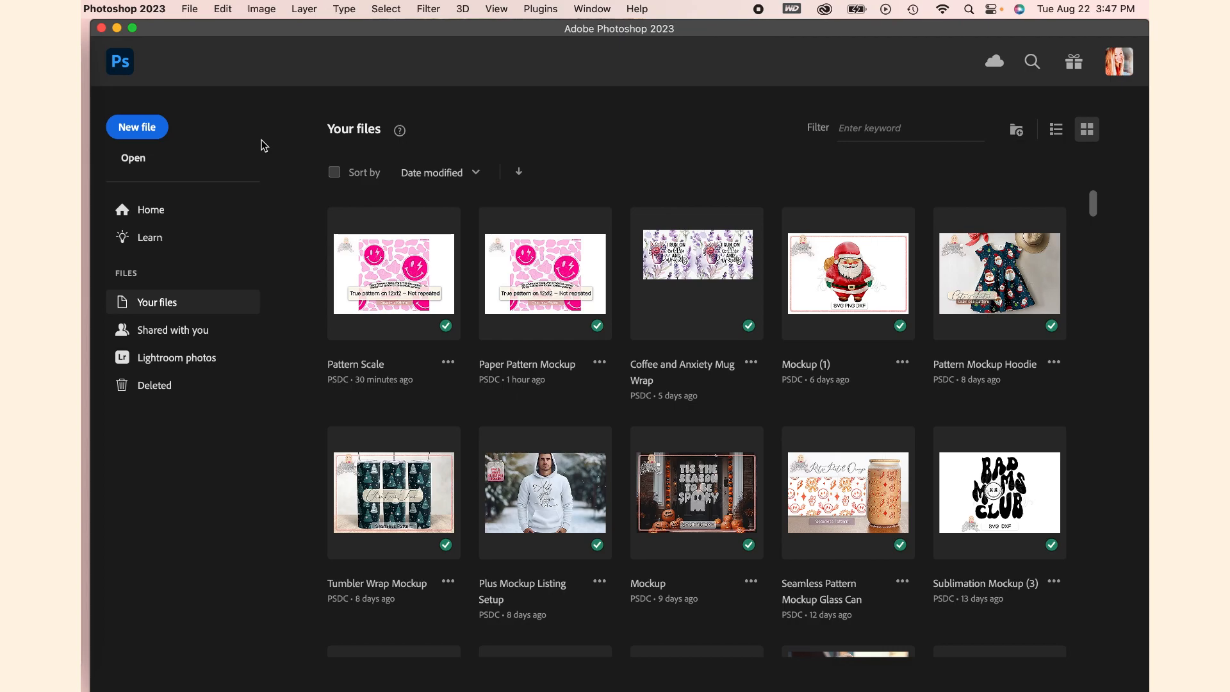
Step: Open the file Cow Print Smiley Pattern.jpg from the Documents folder
{"action": "left_click", "coordinate": [139, 160]}
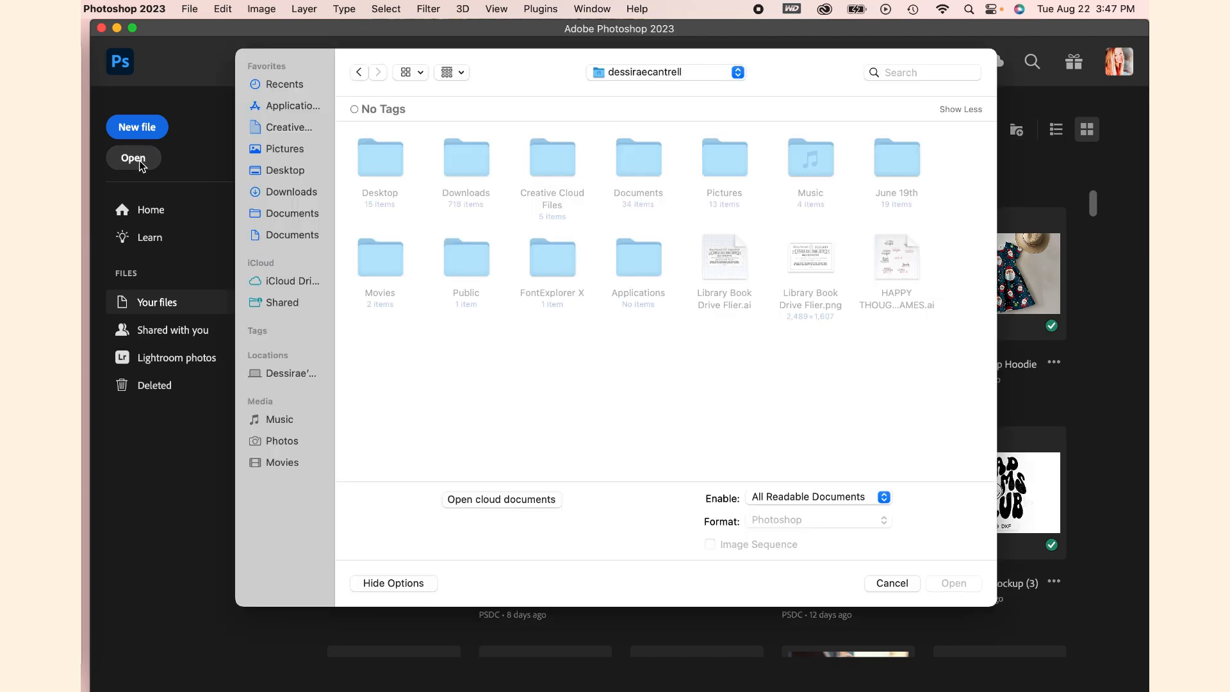
{"action": "left_click", "coordinate": [288, 194]}
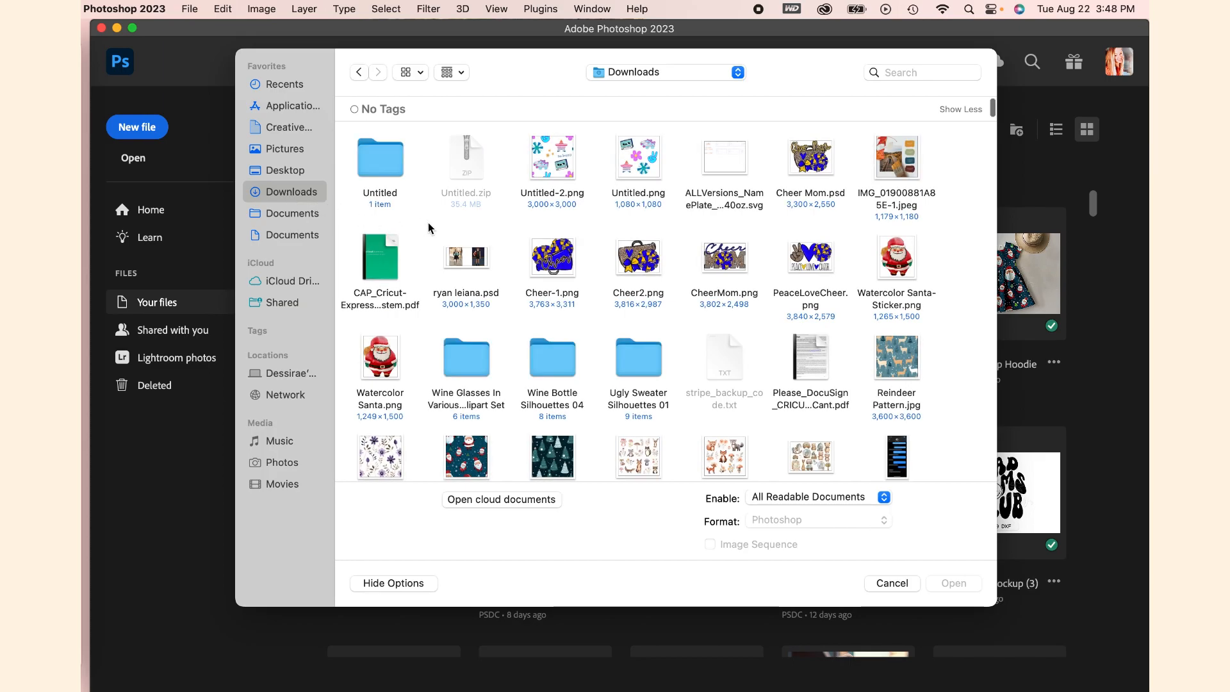
{"action": "left_click", "coordinate": [302, 214]}
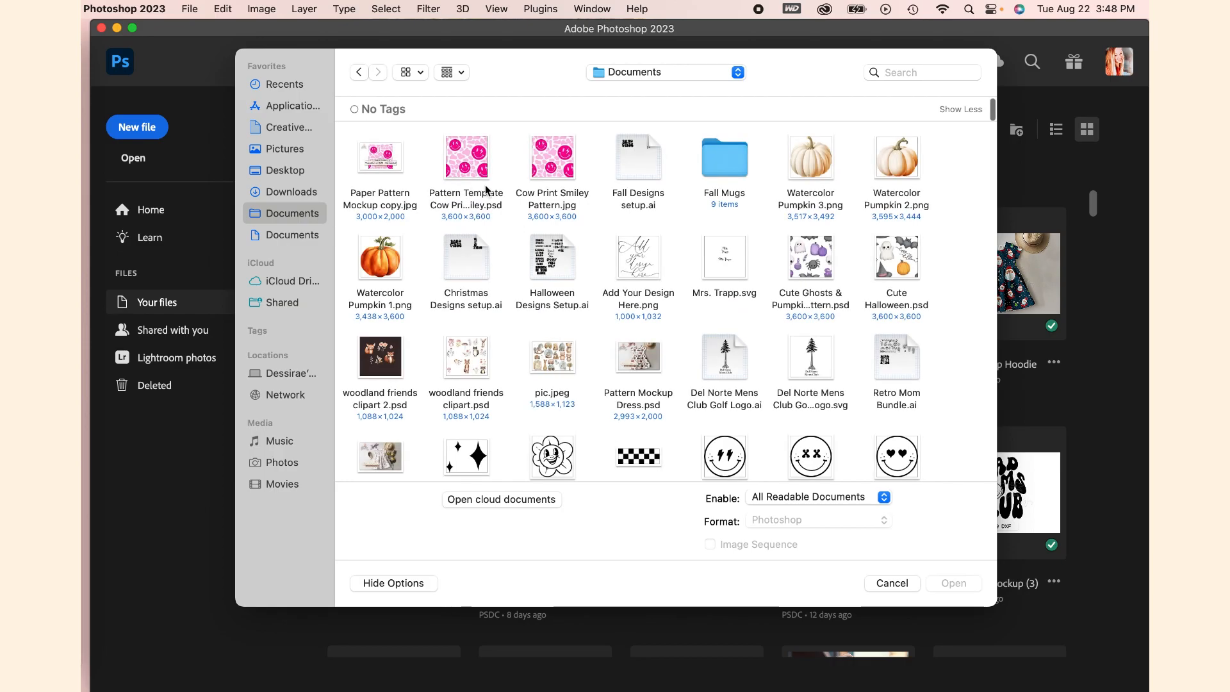
{"action": "double_click", "coordinate": [555, 168]}
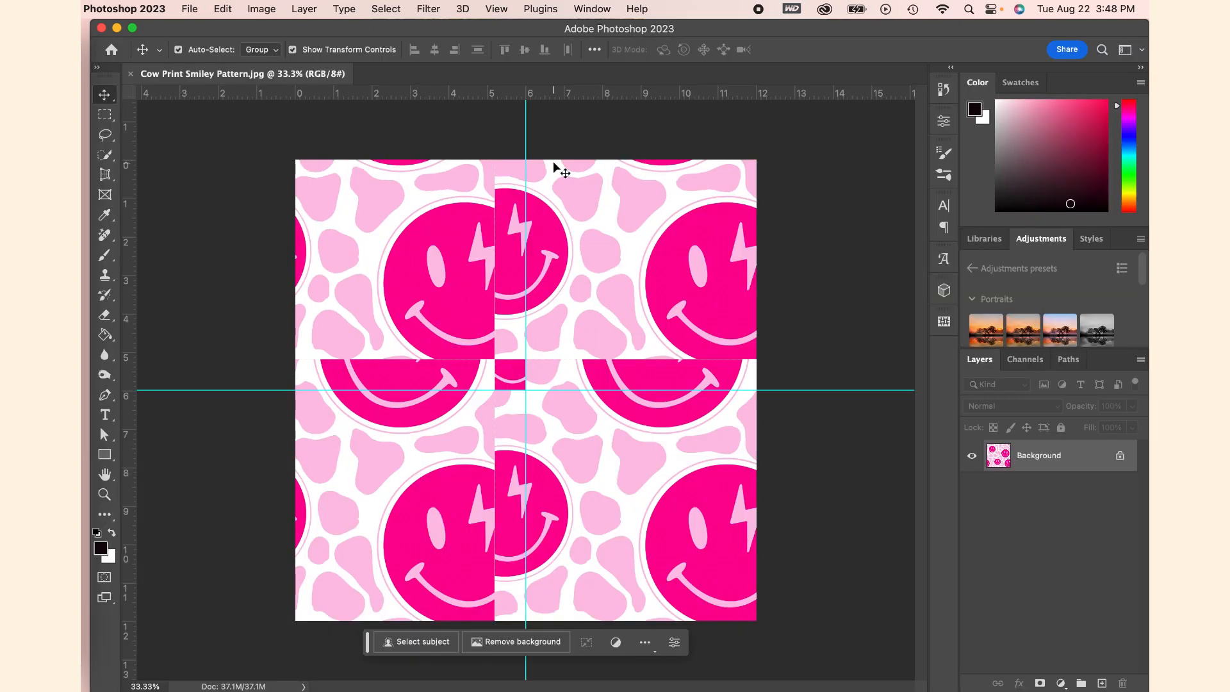
Step: Remove the vertical and horizontal guides from the Cow Print Smiley Pattern image
{"action": "scroll", "coordinate": [554, 163], "scroll_direction": "down", "scroll_amount": 4}
{"action": "scroll", "coordinate": [554, 163], "scroll_direction": "up", "scroll_amount": 2}
{"action": "left_click_drag", "start_coordinate": [526, 160], "coordinate": [252, 163]}
{"action": "left_click_drag", "start_coordinate": [317, 390], "coordinate": [348, 96]}
{"action": "left_click", "coordinate": [252, 168]}
{"action": "key", "text": "Delete"}
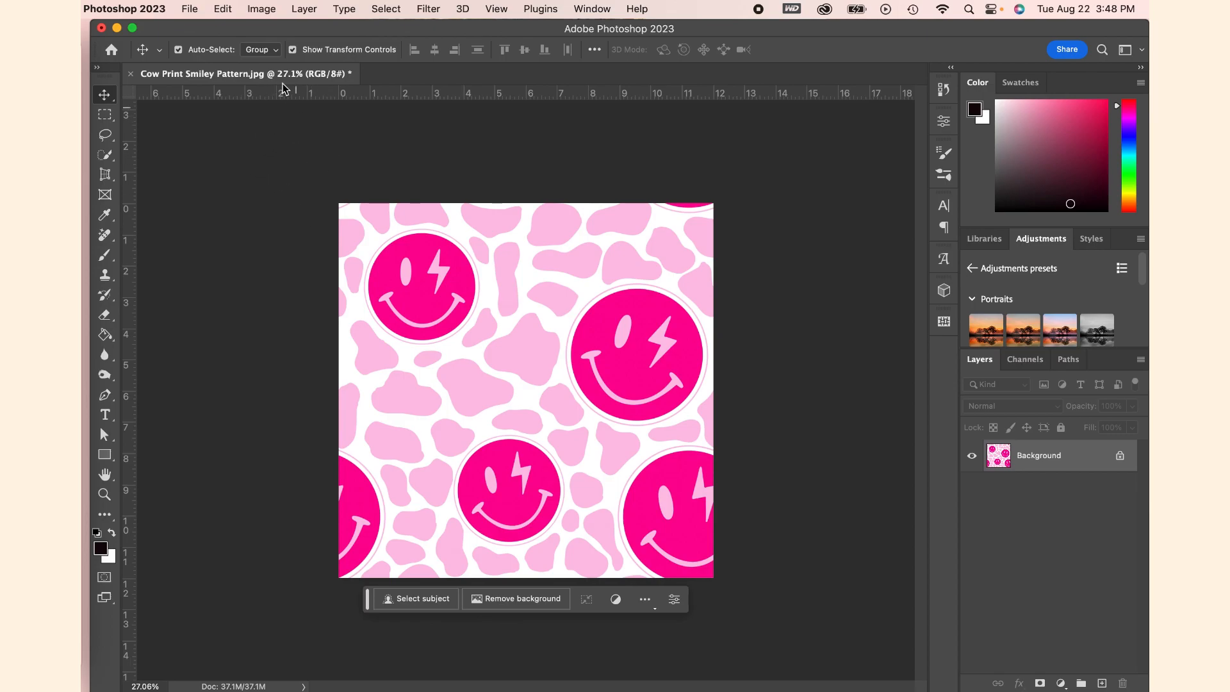
Step: Define the image as a reusable pattern named Cow Print Smiley Pattern.jpg
{"action": "left_click", "coordinate": [224, 9]}
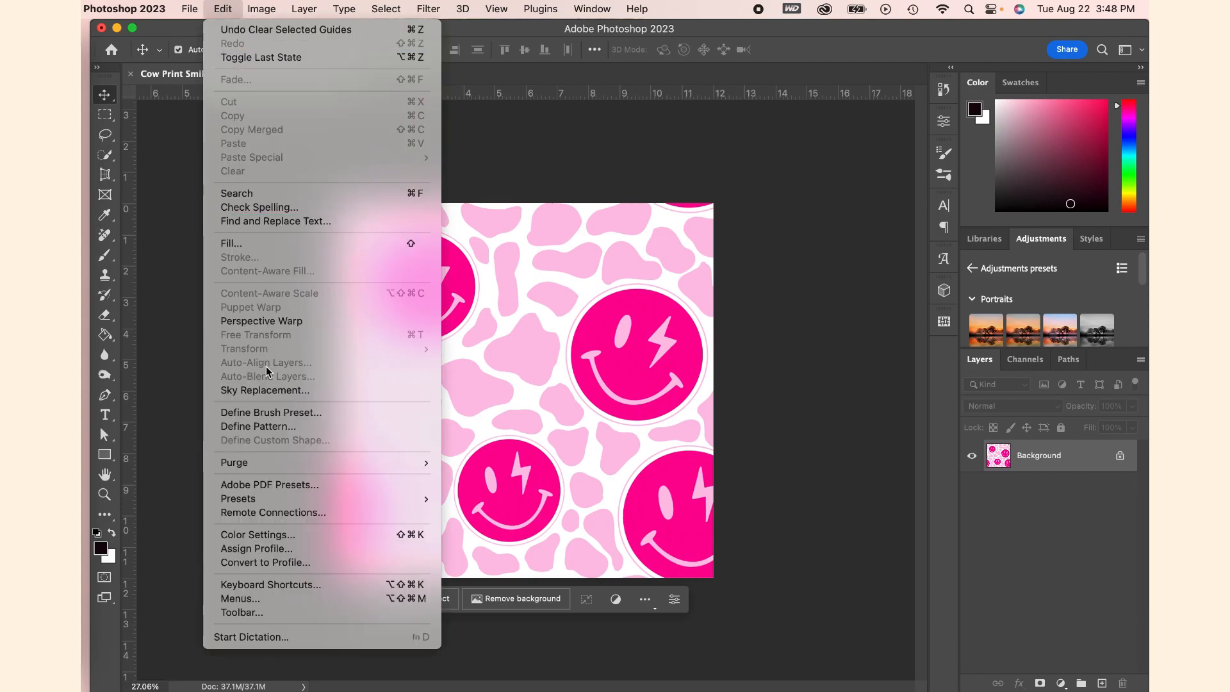
{"action": "left_click", "coordinate": [264, 426]}
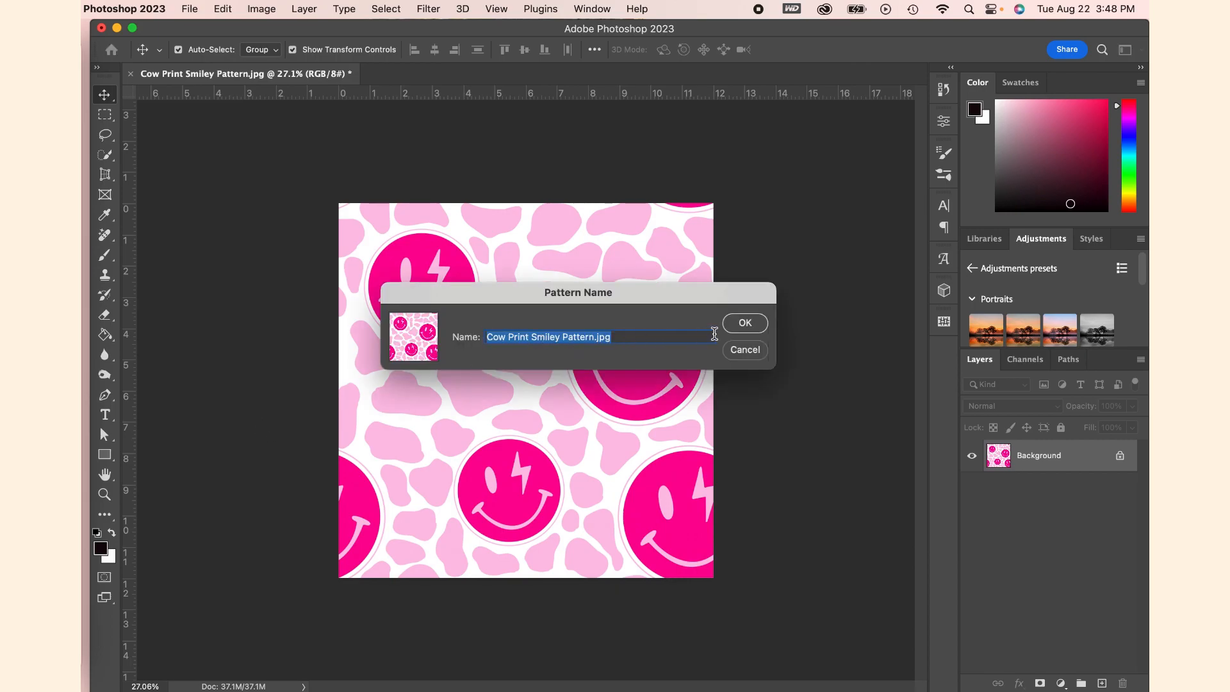
{"action": "left_click", "coordinate": [743, 324]}
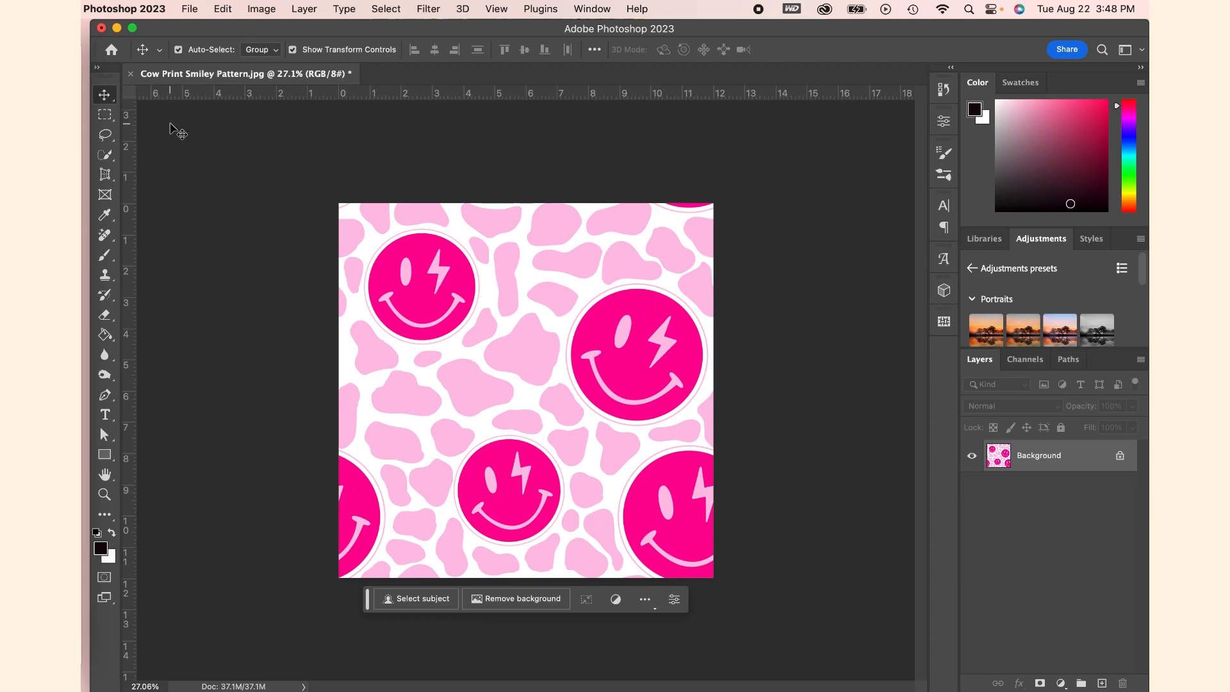
Step: Create a new 12 x 12 in document at 300 ppi and draw a rectangle about 9.66 x 9.12 in inside it
{"action": "left_click", "coordinate": [190, 10]}
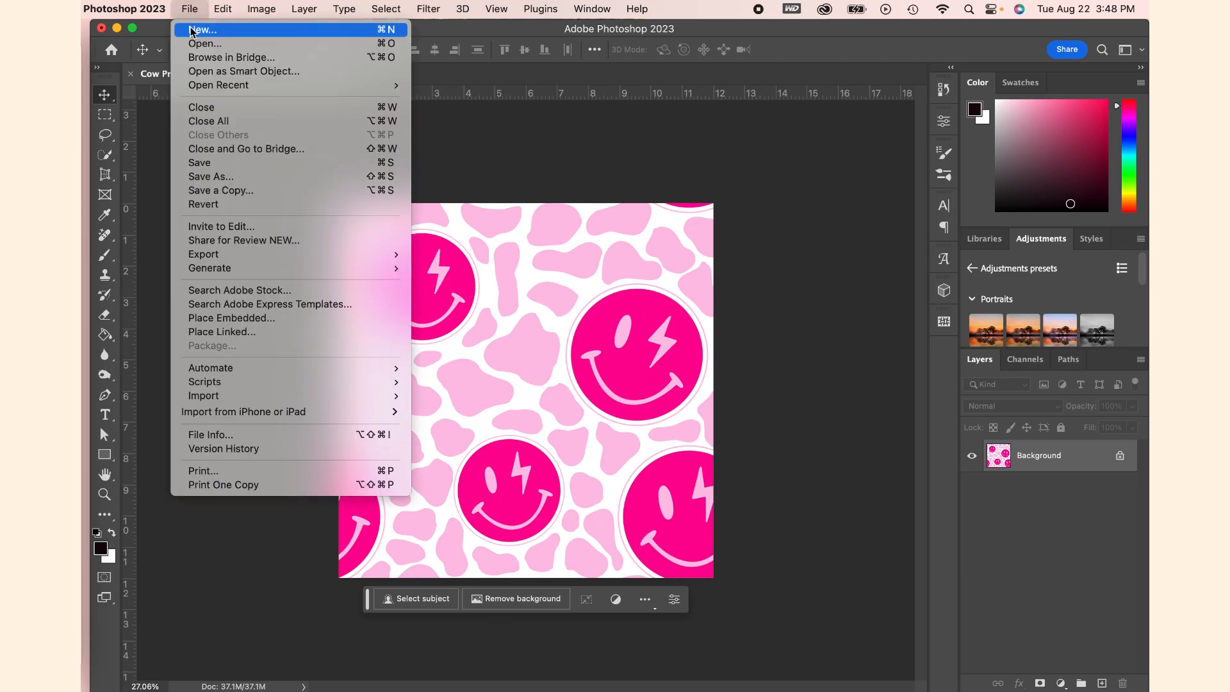
{"action": "left_click", "coordinate": [190, 29]}
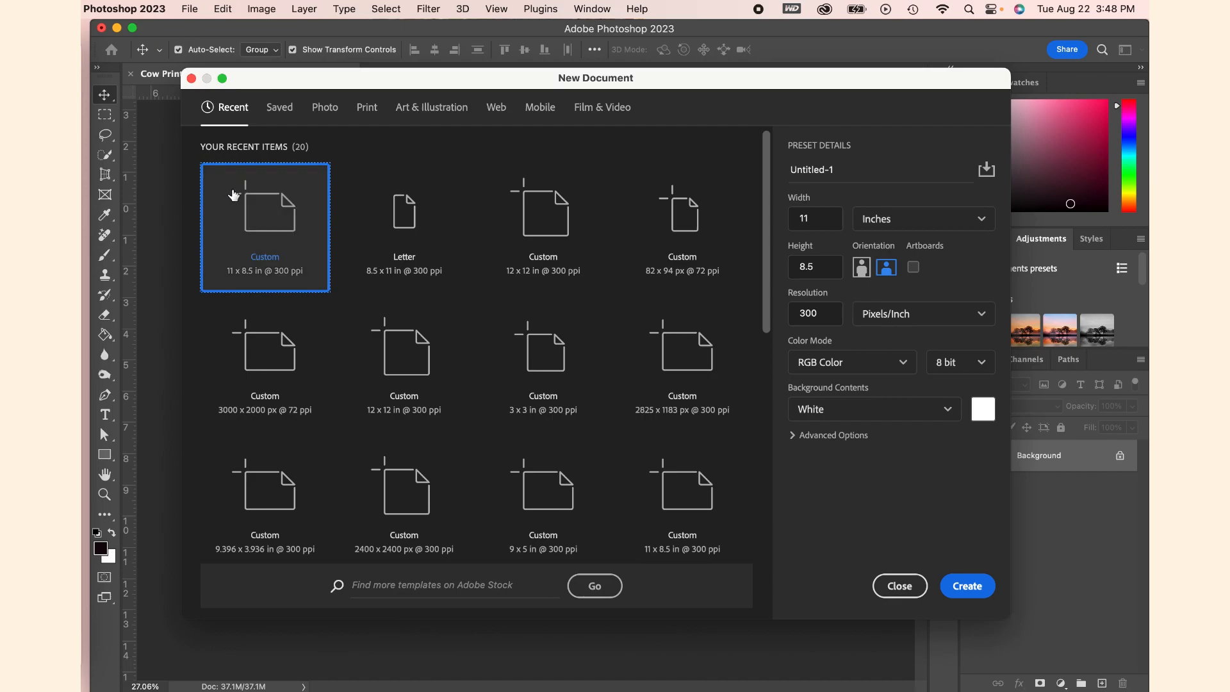
{"action": "double_click", "coordinate": [540, 226]}
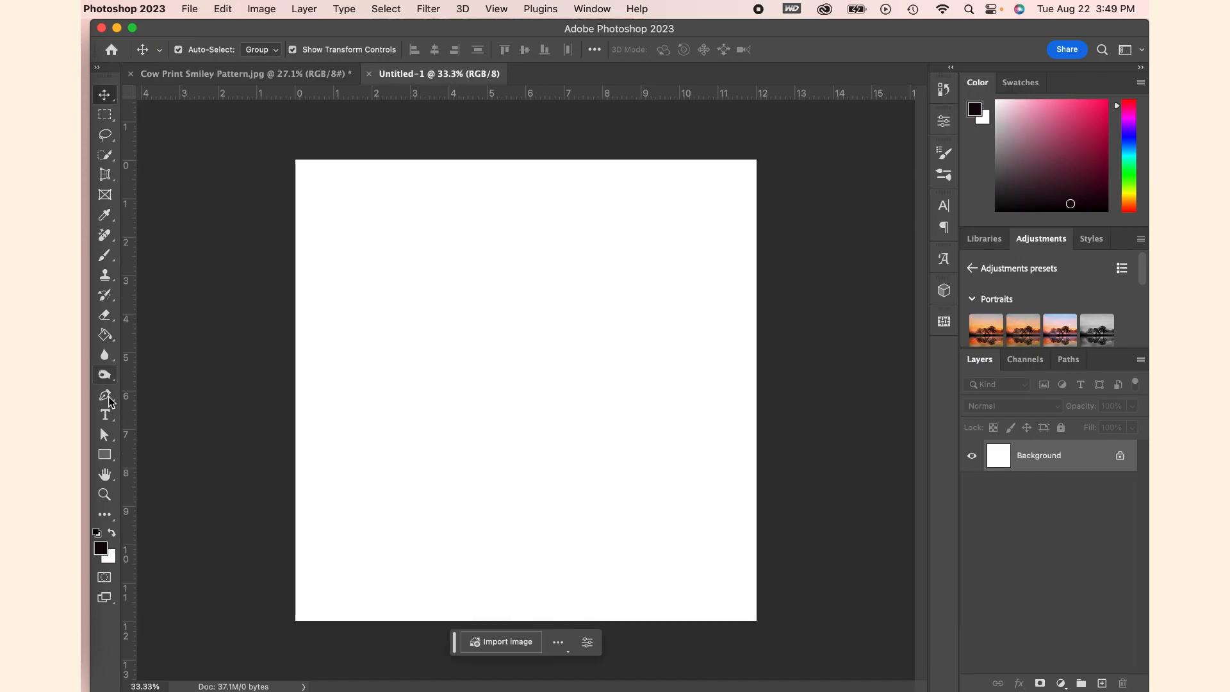
{"action": "left_click", "coordinate": [106, 455]}
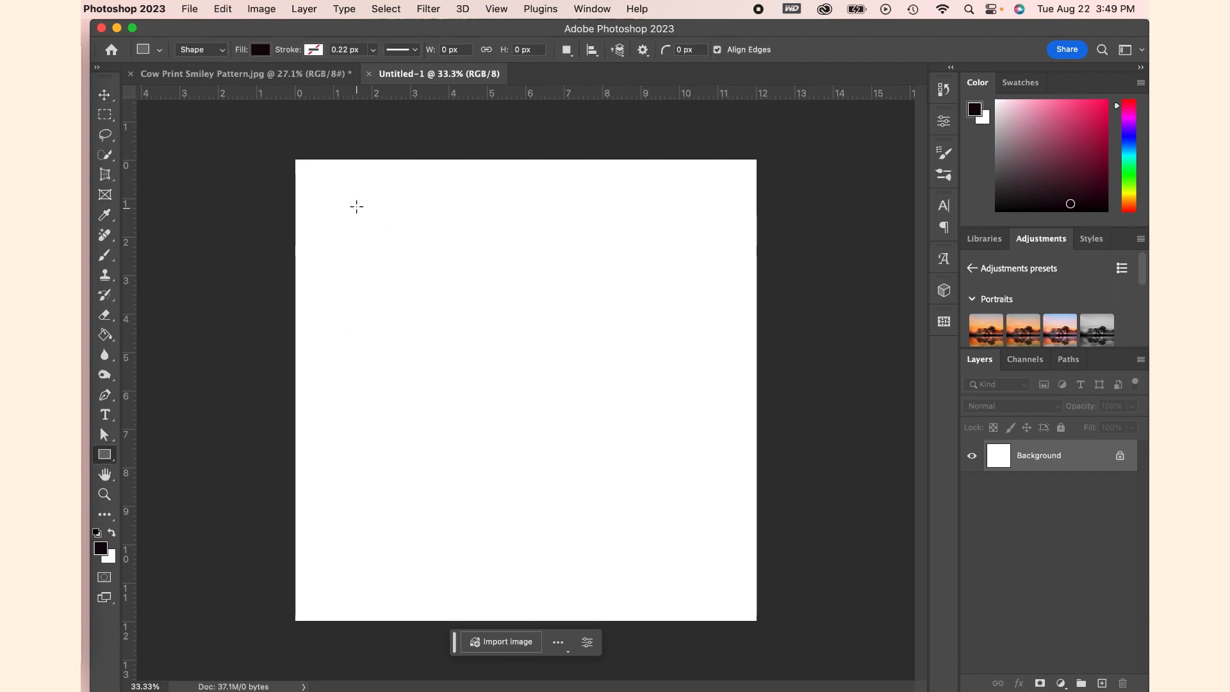
{"action": "left_click_drag", "start_coordinate": [344, 203], "coordinate": [715, 553]}
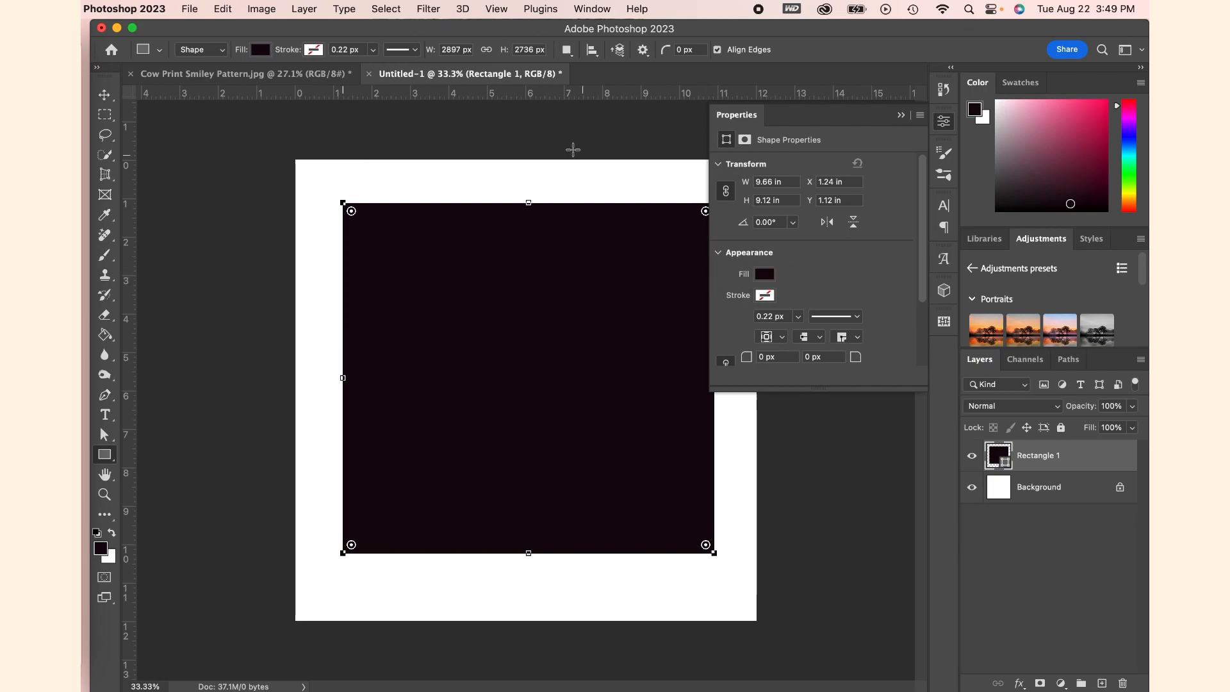
Step: Try the no-fill, solid color and gradient fill types on the rectangle
{"action": "left_click", "coordinate": [259, 50]}
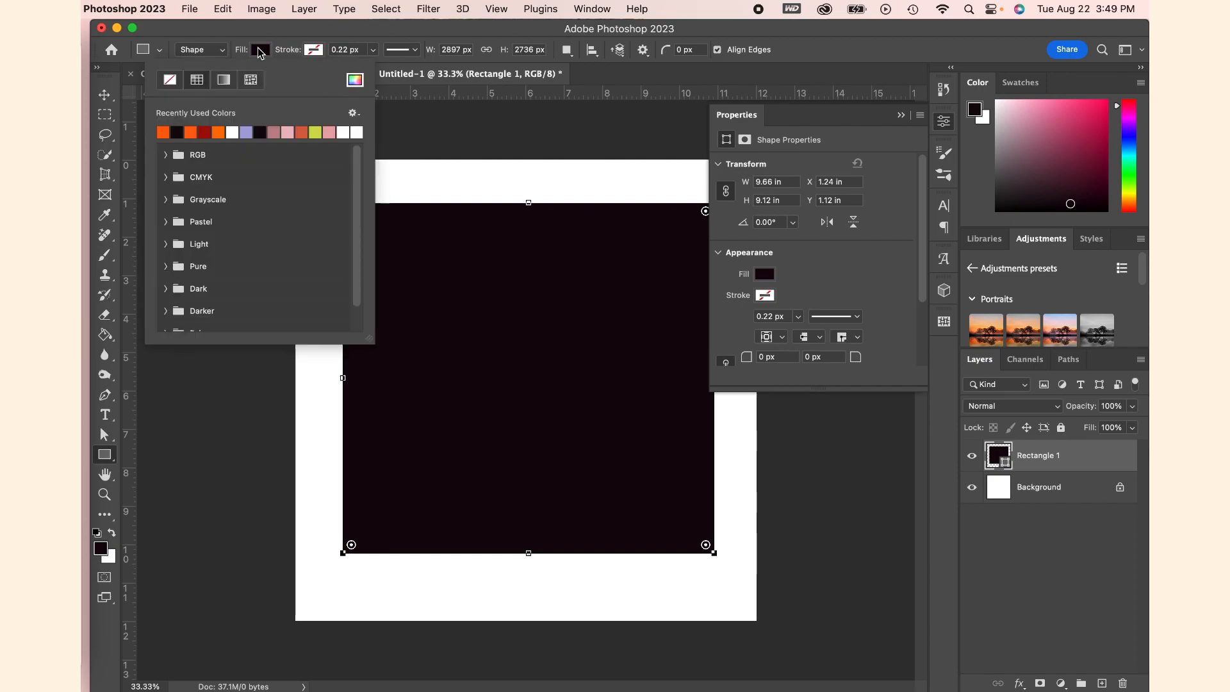
{"action": "left_click", "coordinate": [171, 80]}
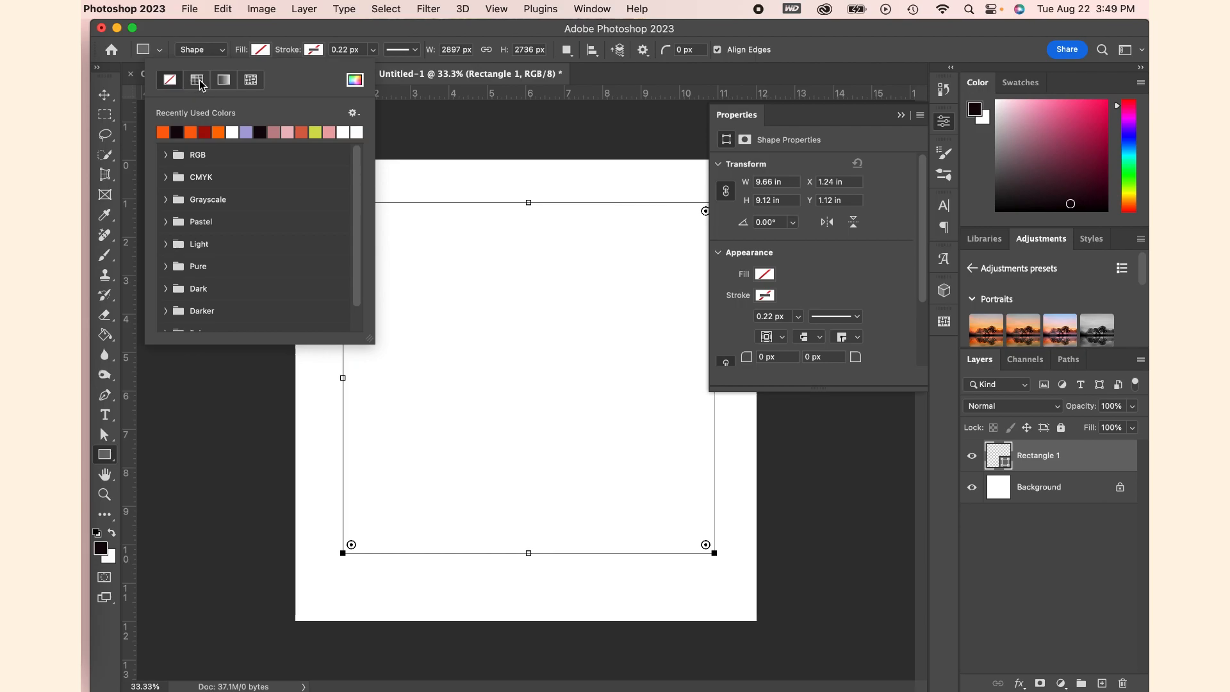
{"action": "left_click", "coordinate": [197, 80]}
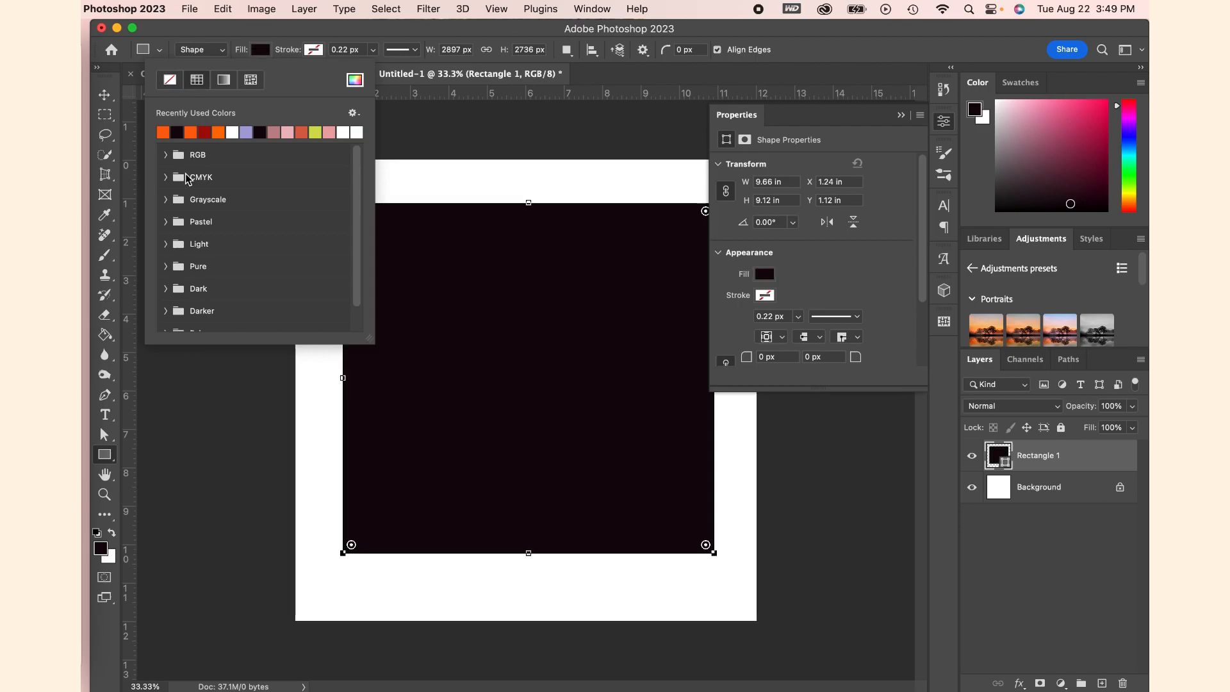
{"action": "left_click", "coordinate": [223, 80]}
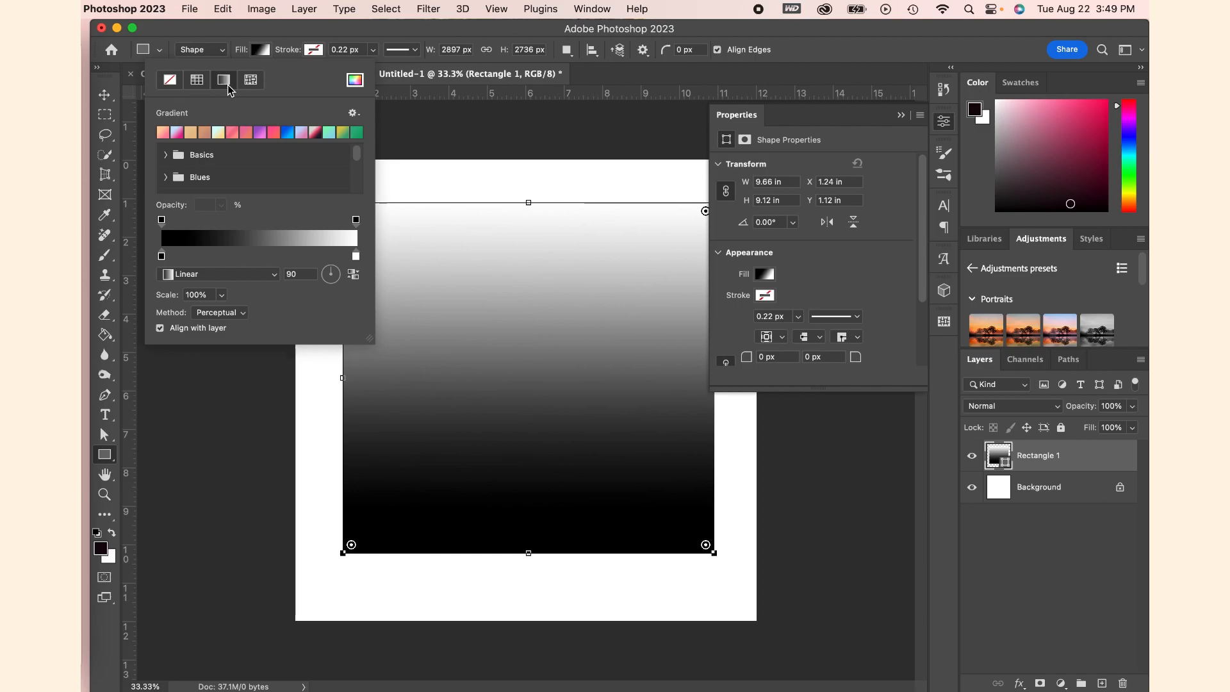
Step: Fill the rectangle with the newly defined pink cow print smiley pattern and collapse the shape properties
{"action": "left_click", "coordinate": [250, 81]}
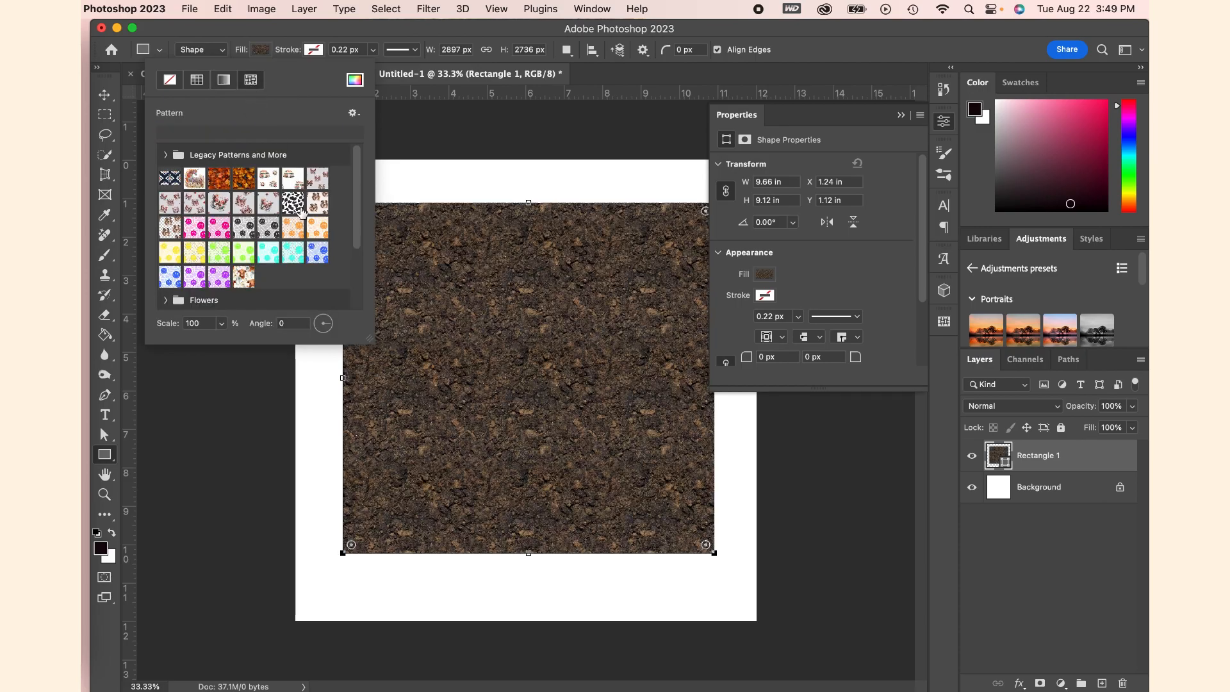
{"action": "scroll", "coordinate": [302, 211], "scroll_direction": "down", "scroll_amount": 3}
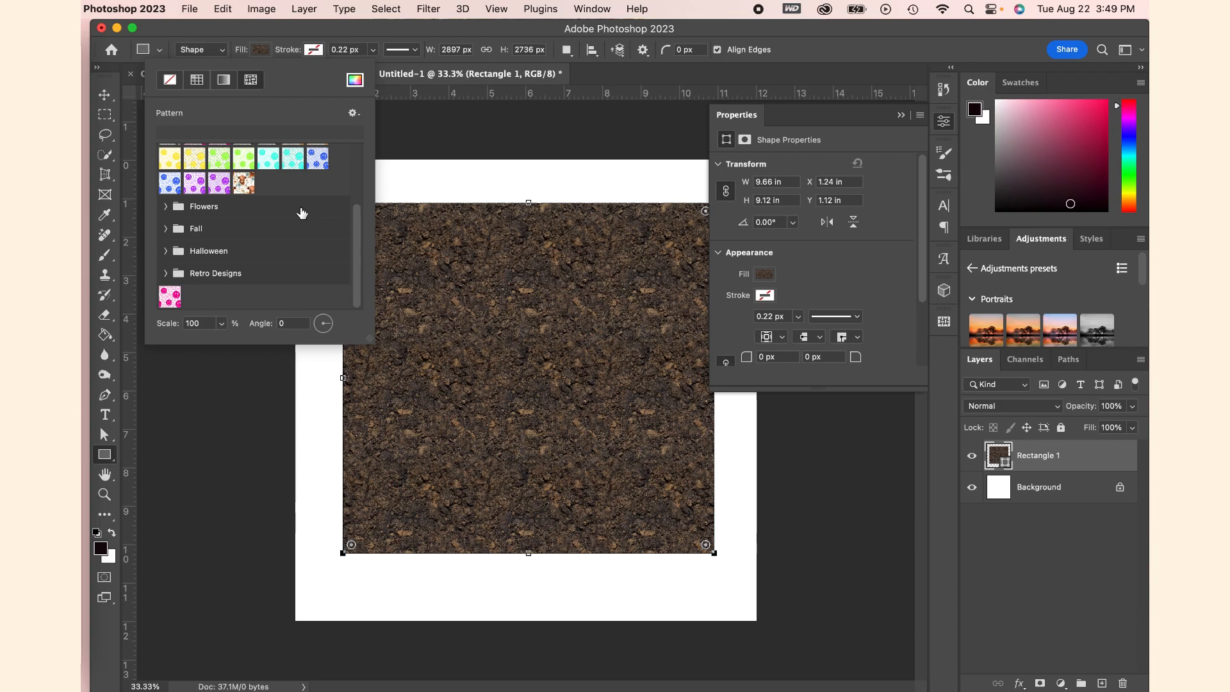
{"action": "left_click", "coordinate": [170, 295]}
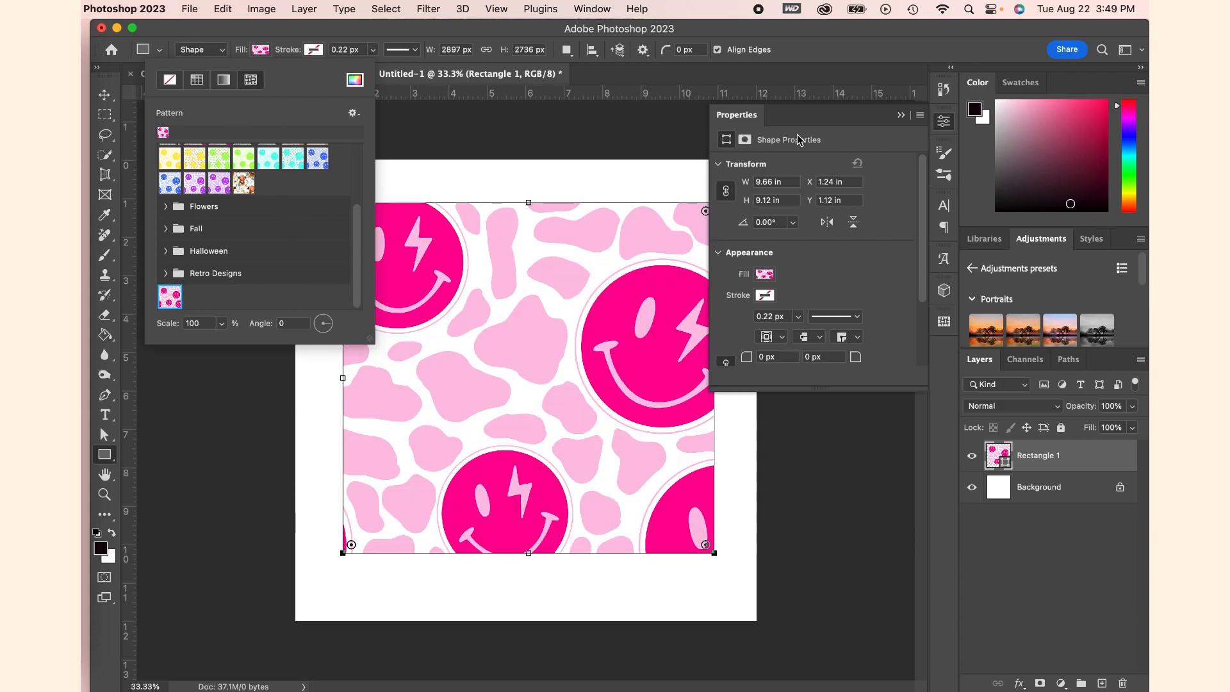
{"action": "left_click", "coordinate": [901, 115]}
{"action": "left_click", "coordinate": [900, 115]}
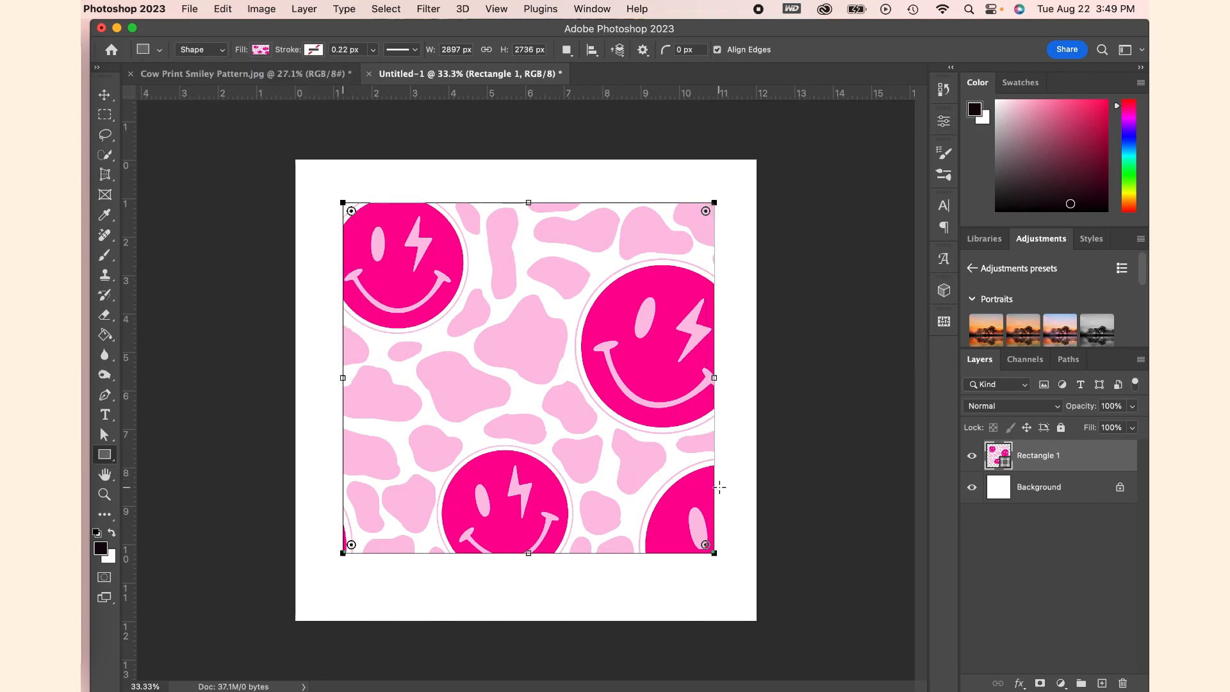
Step: Set the scale of the rectangle's pattern fill to 50%
{"action": "left_click", "coordinate": [261, 52]}
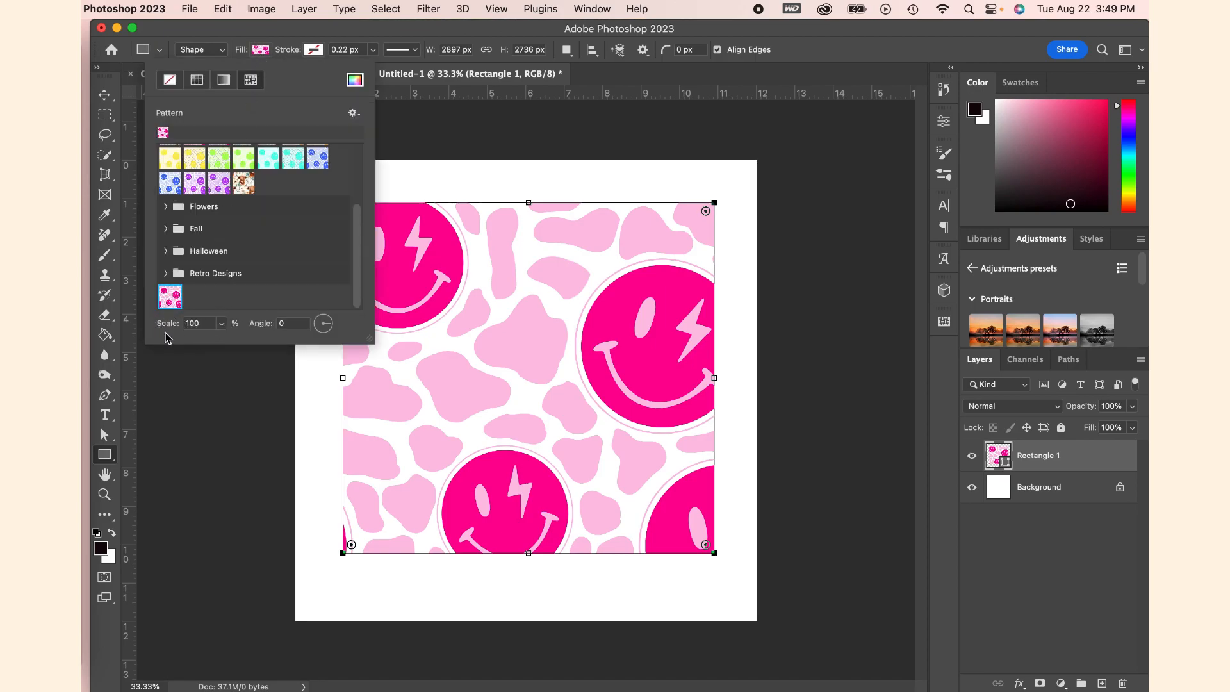
{"action": "left_click", "coordinate": [222, 324]}
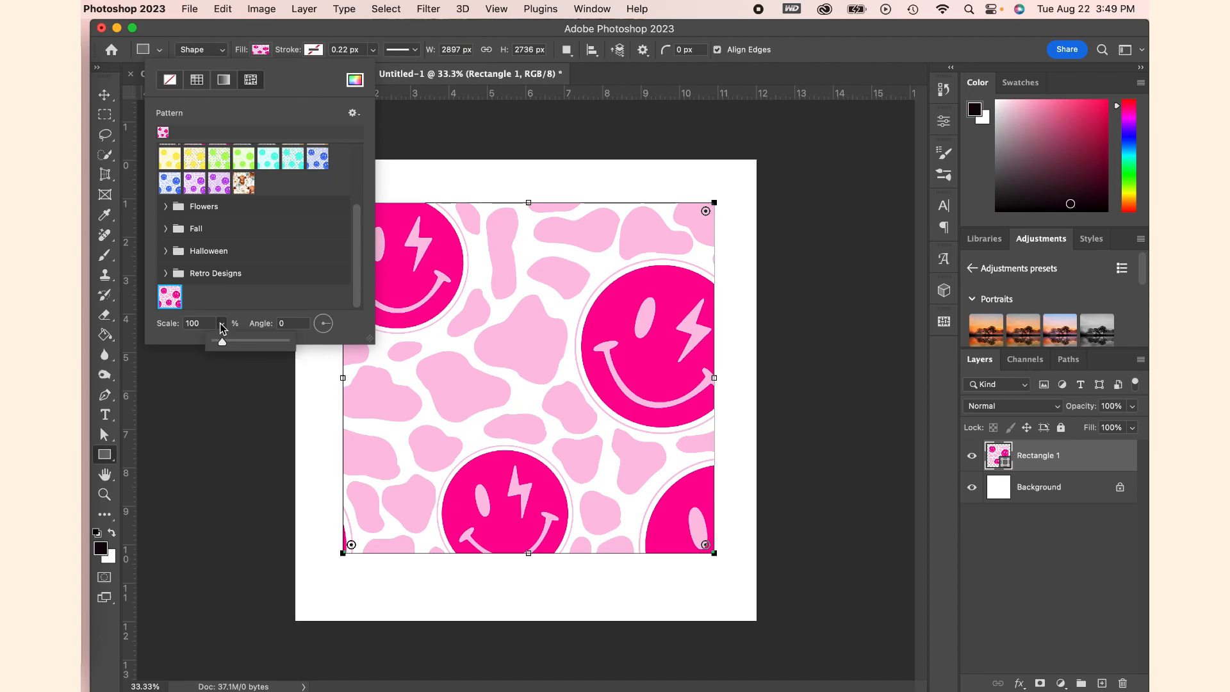
{"action": "left_click", "coordinate": [222, 325]}
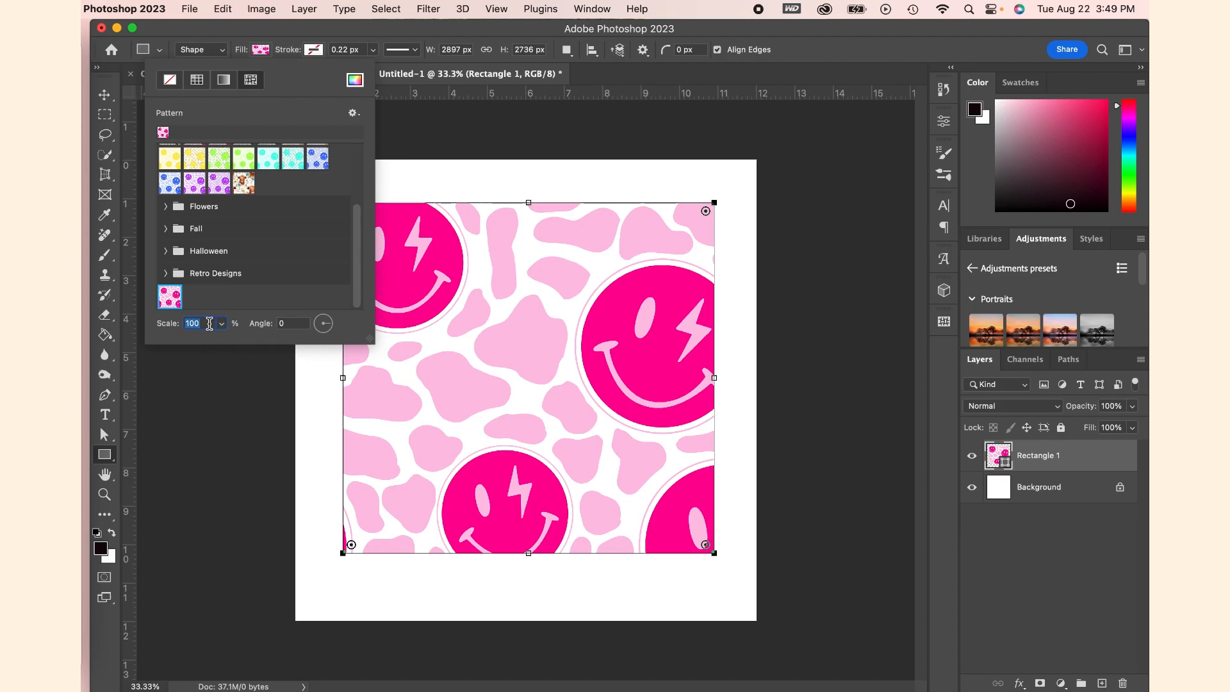
{"action": "type", "text": "500"}
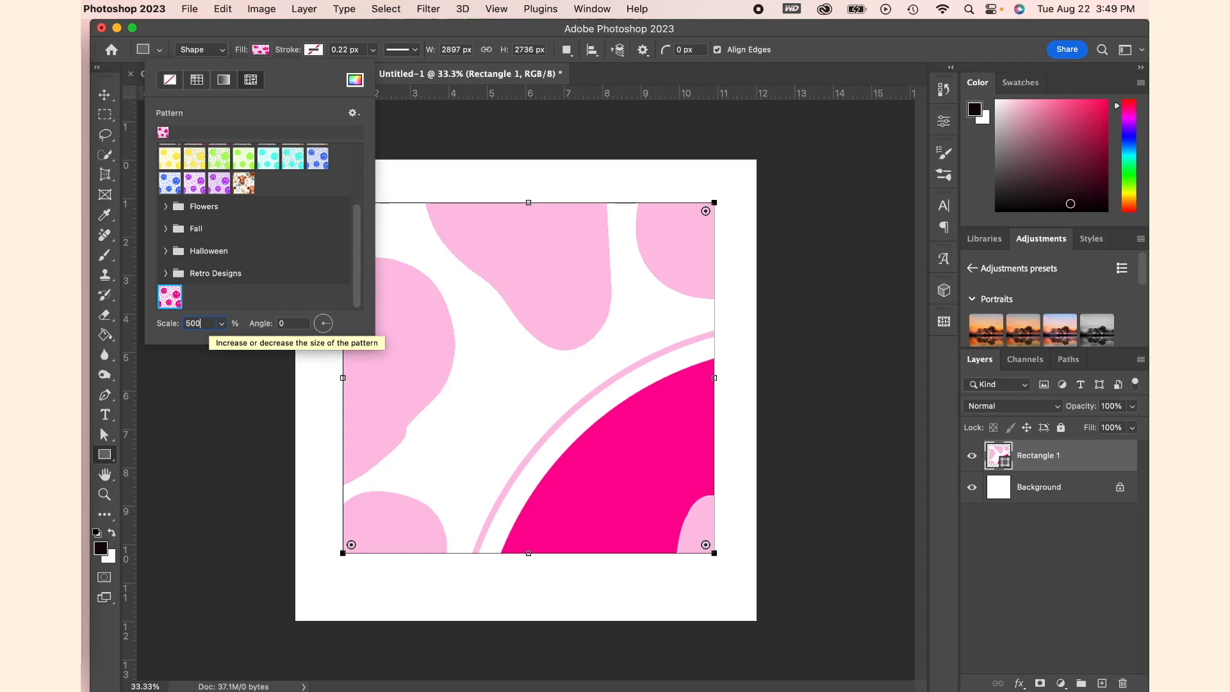
{"action": "key", "text": "BackSpace"}
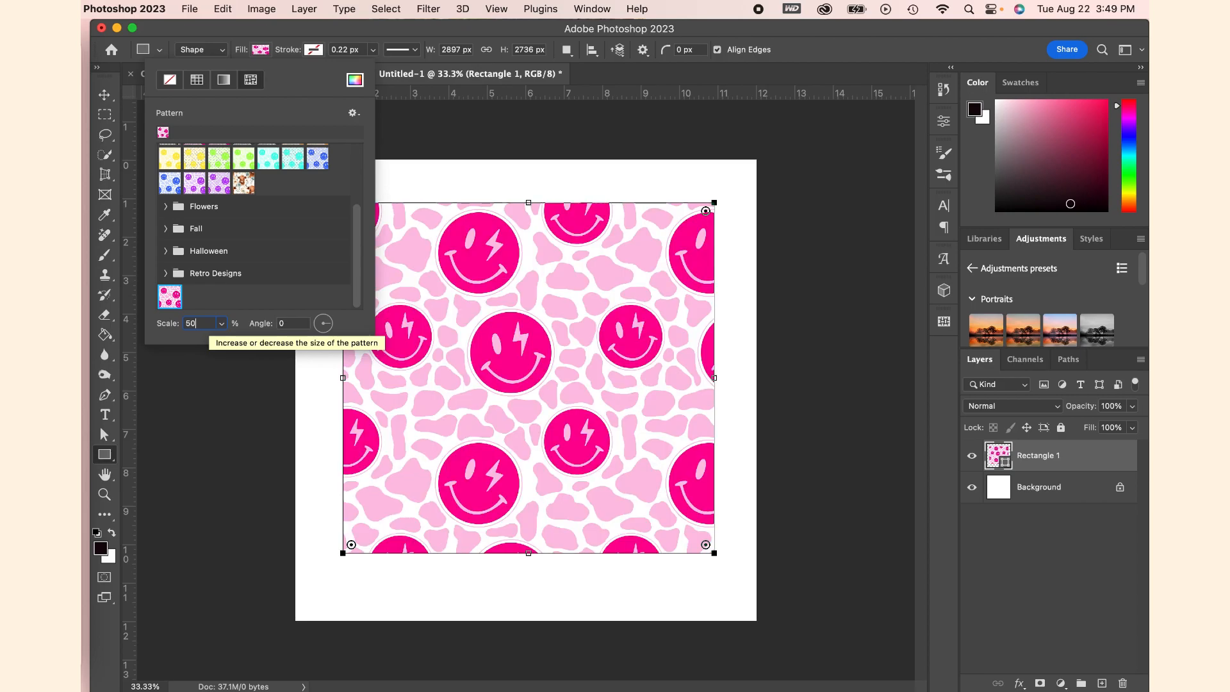
{"action": "key", "text": "Return"}
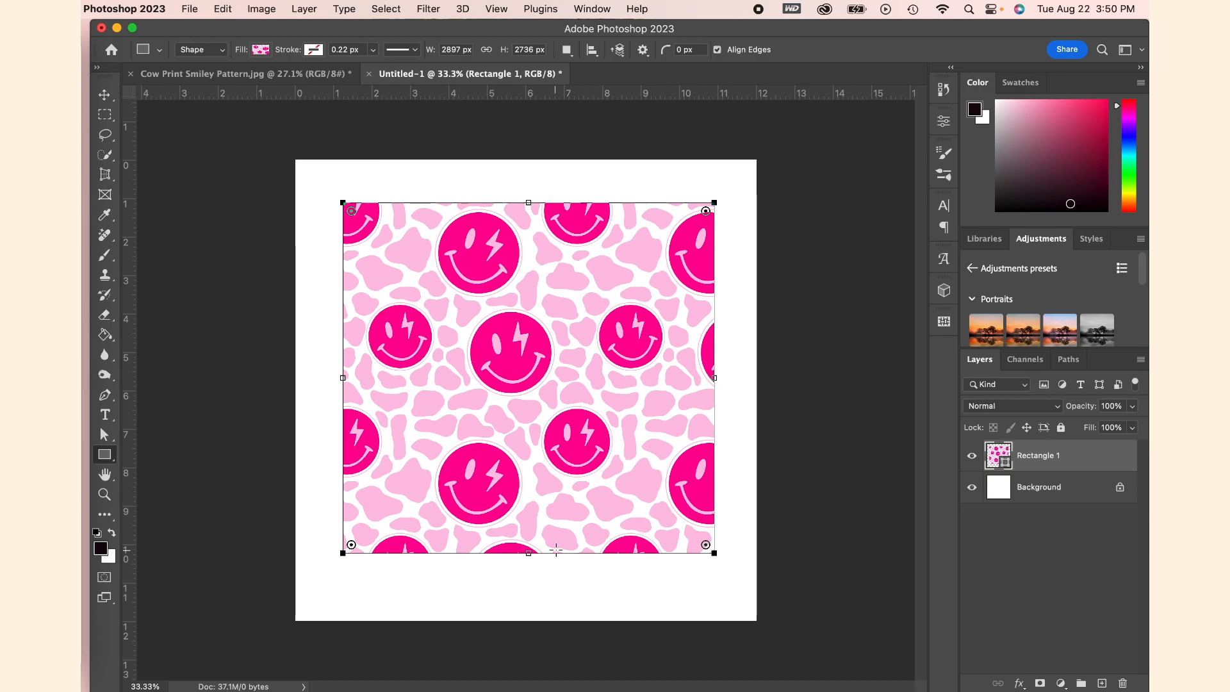
Step: Enlarge the rectangle's pattern fill to a scale of 200%
{"action": "left_click", "coordinate": [261, 50]}
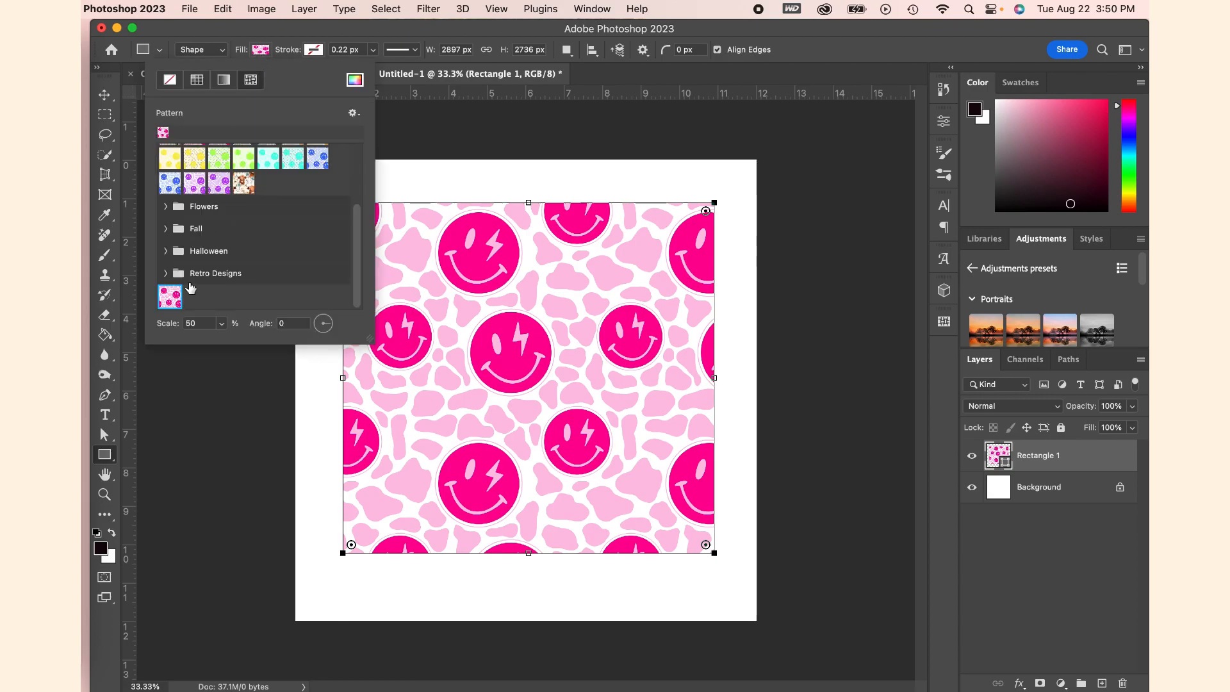
{"action": "double_click", "coordinate": [192, 324]}
{"action": "type", "text": "200"}
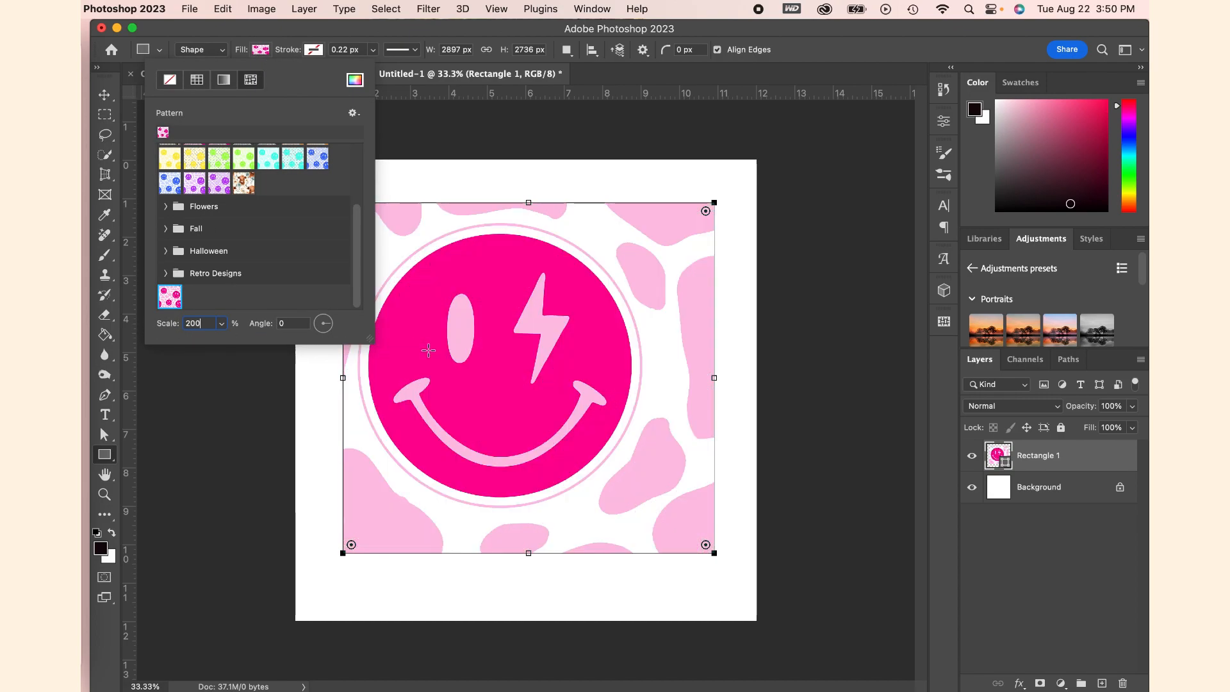
Step: Reduce the scale of the rectangle's pattern fill to 25%
{"action": "left_click_drag", "start_coordinate": [208, 323], "coordinate": [169, 325]}
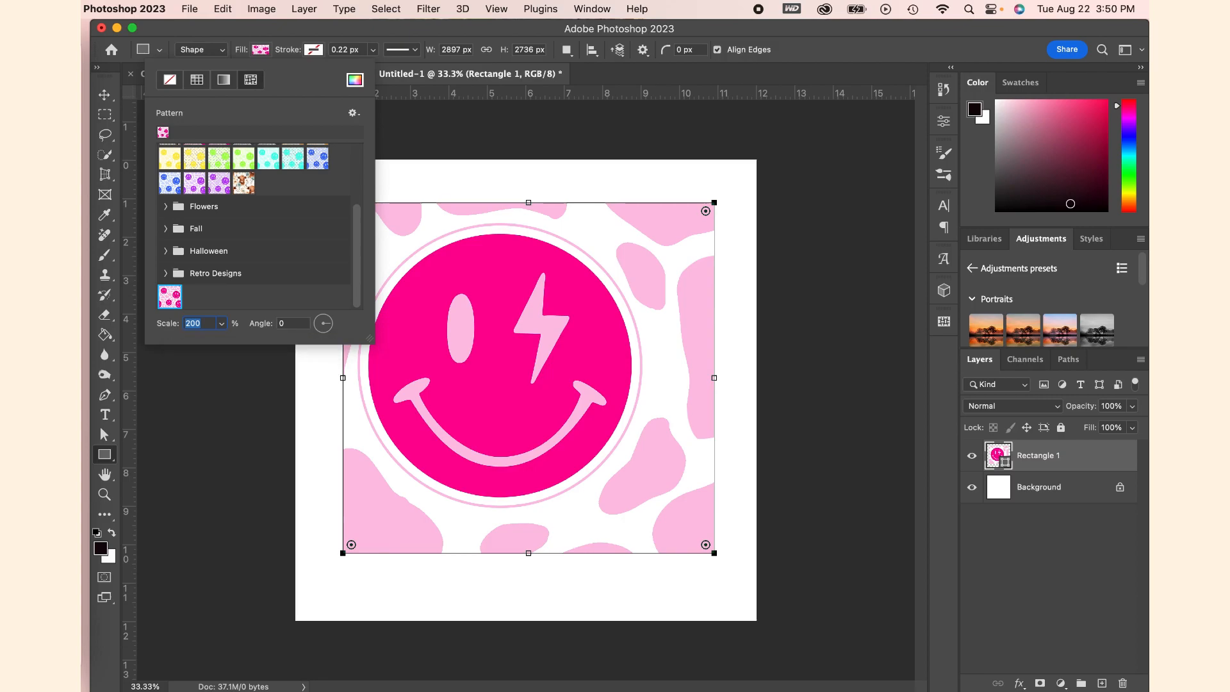
{"action": "type", "text": "25"}
{"action": "key", "text": "Return"}
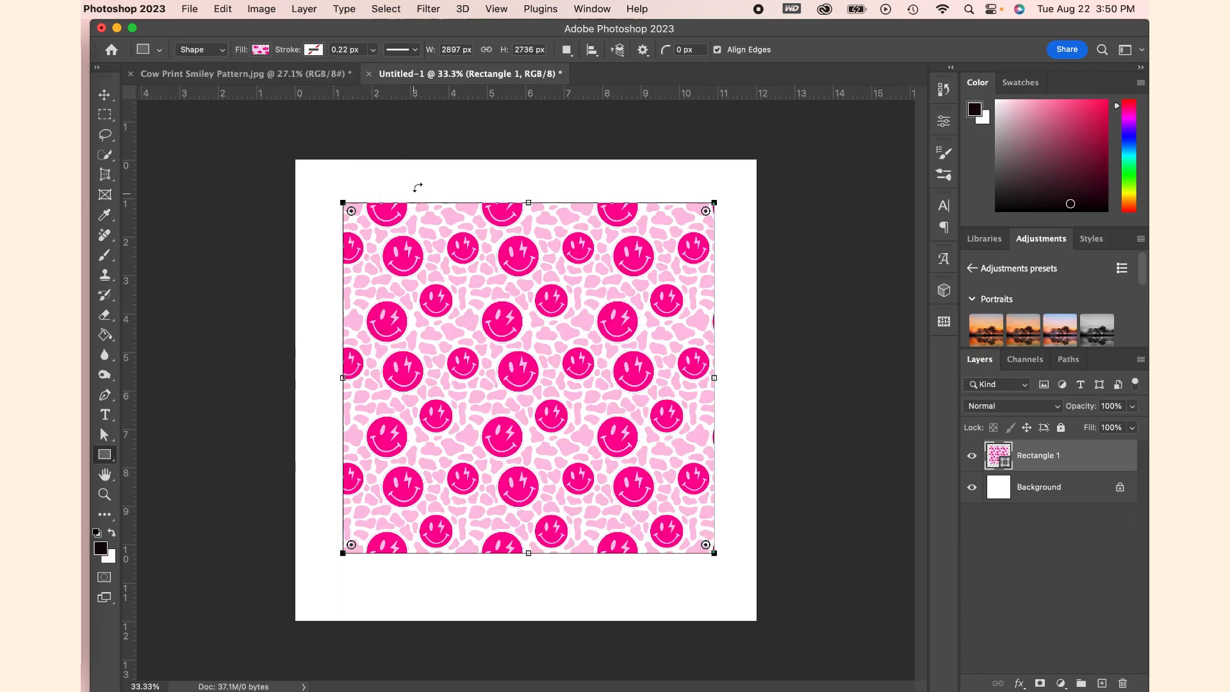
Step: Switch to the Move tool and select the pattern-filled rectangle on the canvas
{"action": "left_click", "coordinate": [105, 94]}
{"action": "left_click", "coordinate": [277, 210]}
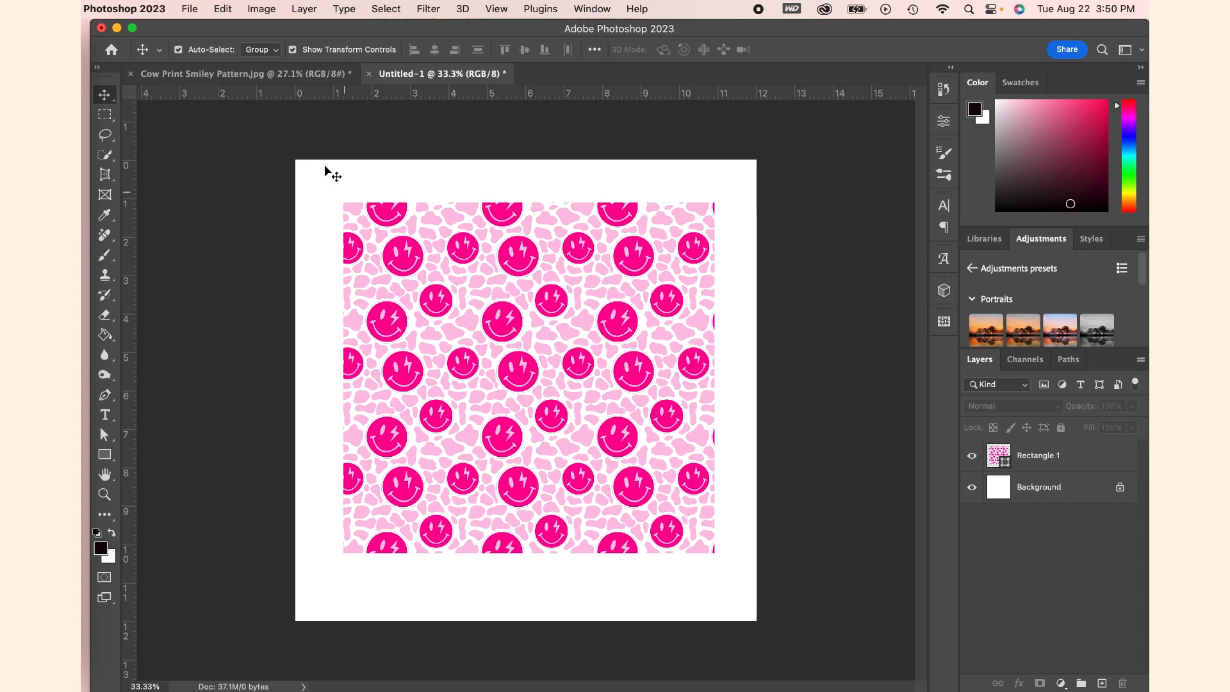
{"action": "left_click", "coordinate": [189, 9]}
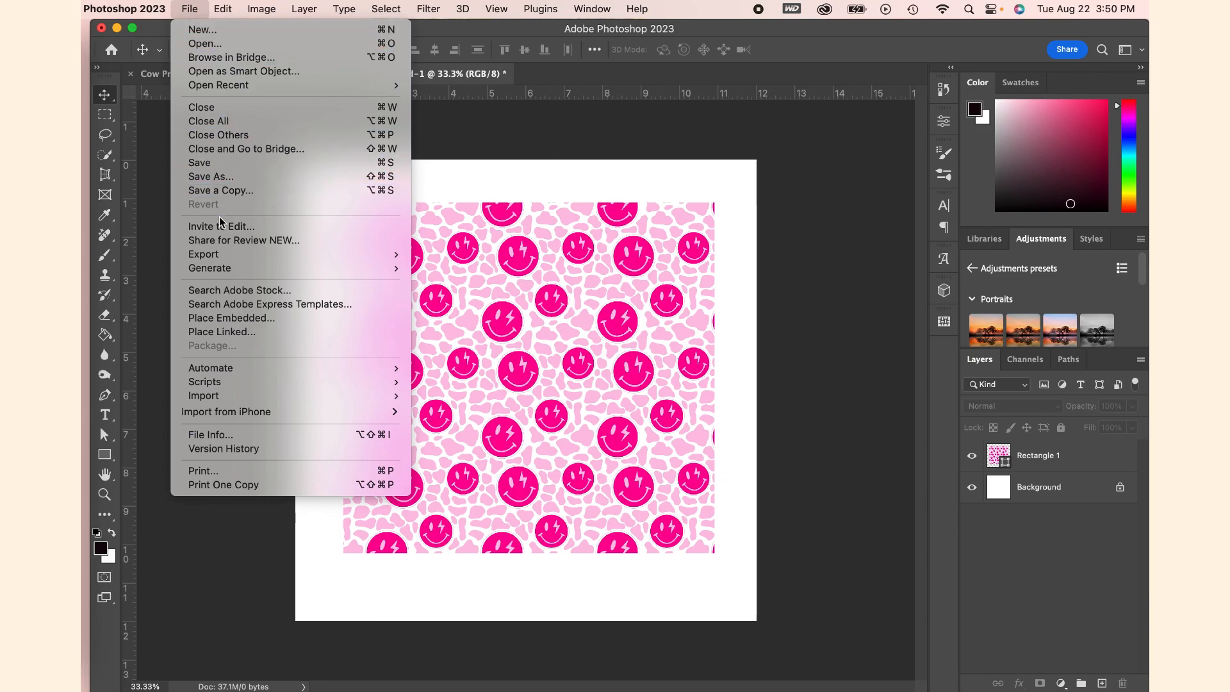
{"action": "left_click", "coordinate": [156, 132]}
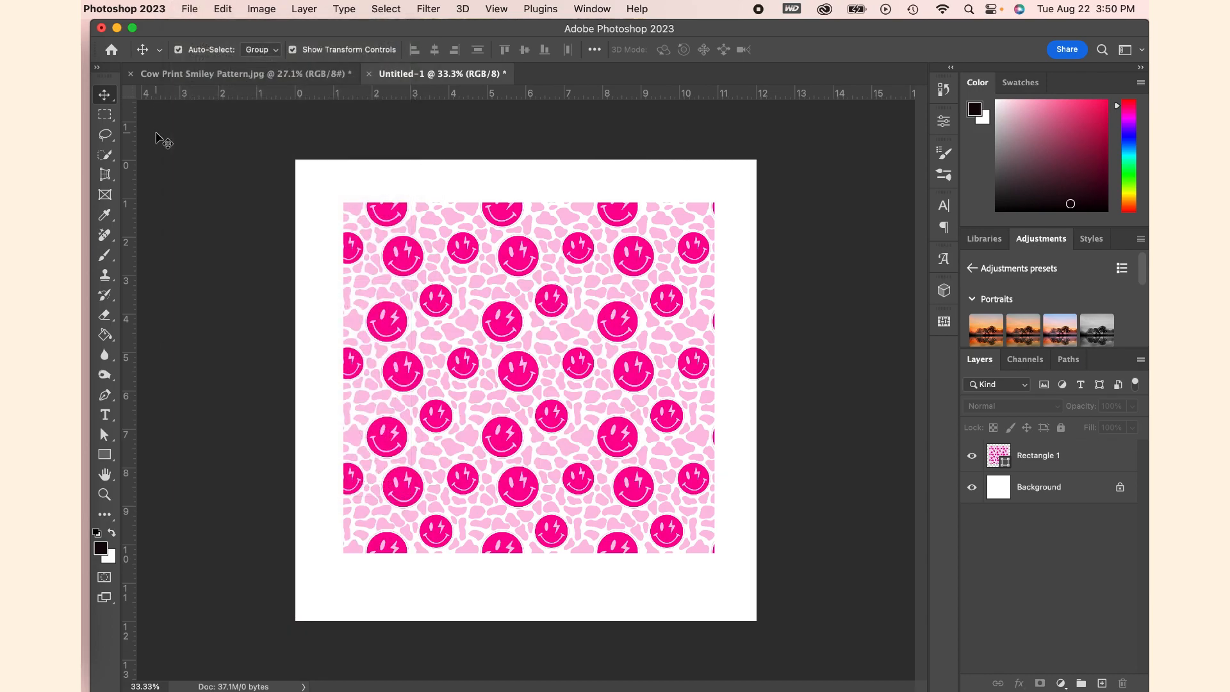
{"action": "left_click", "coordinate": [409, 256]}
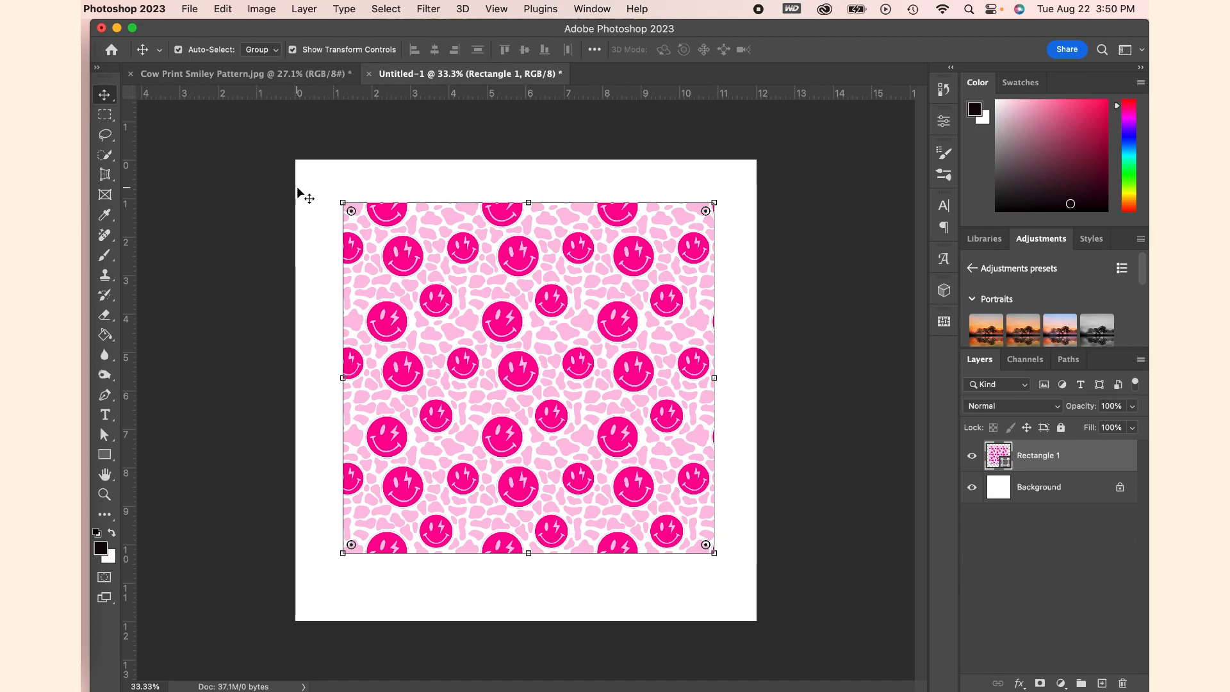
Step: Set the scale of the rectangle's pattern fill to 100% and deselect the shape
{"action": "left_click", "coordinate": [104, 454]}
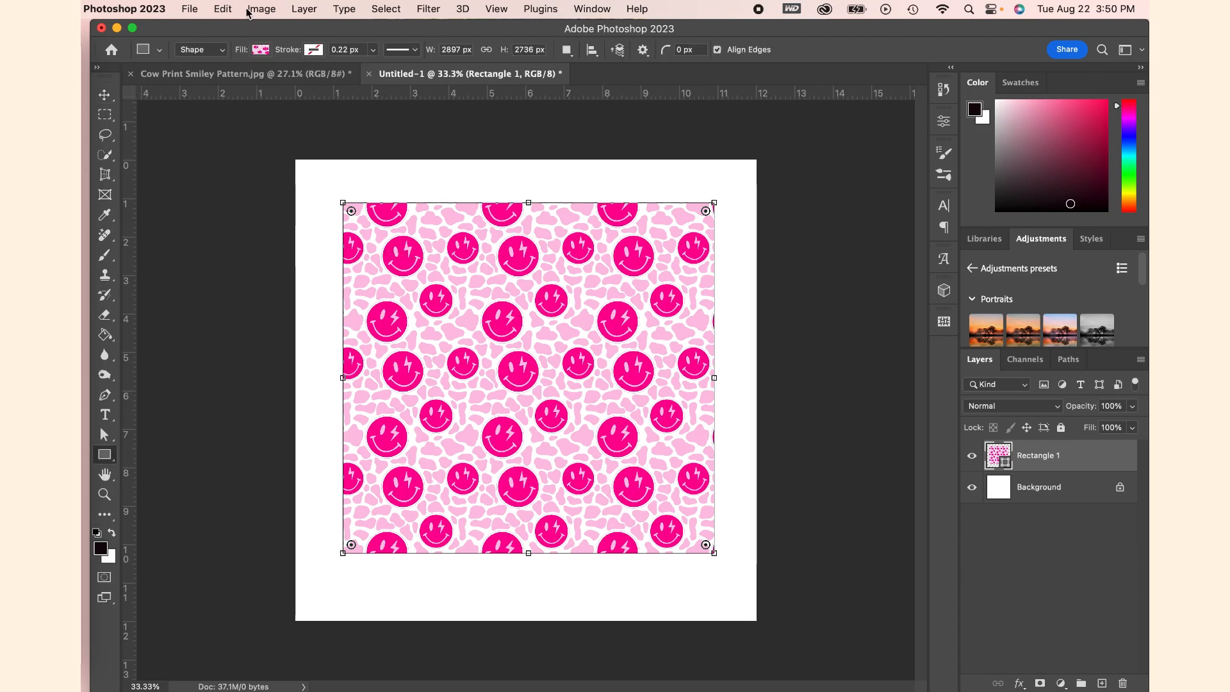
{"action": "left_click", "coordinate": [261, 52]}
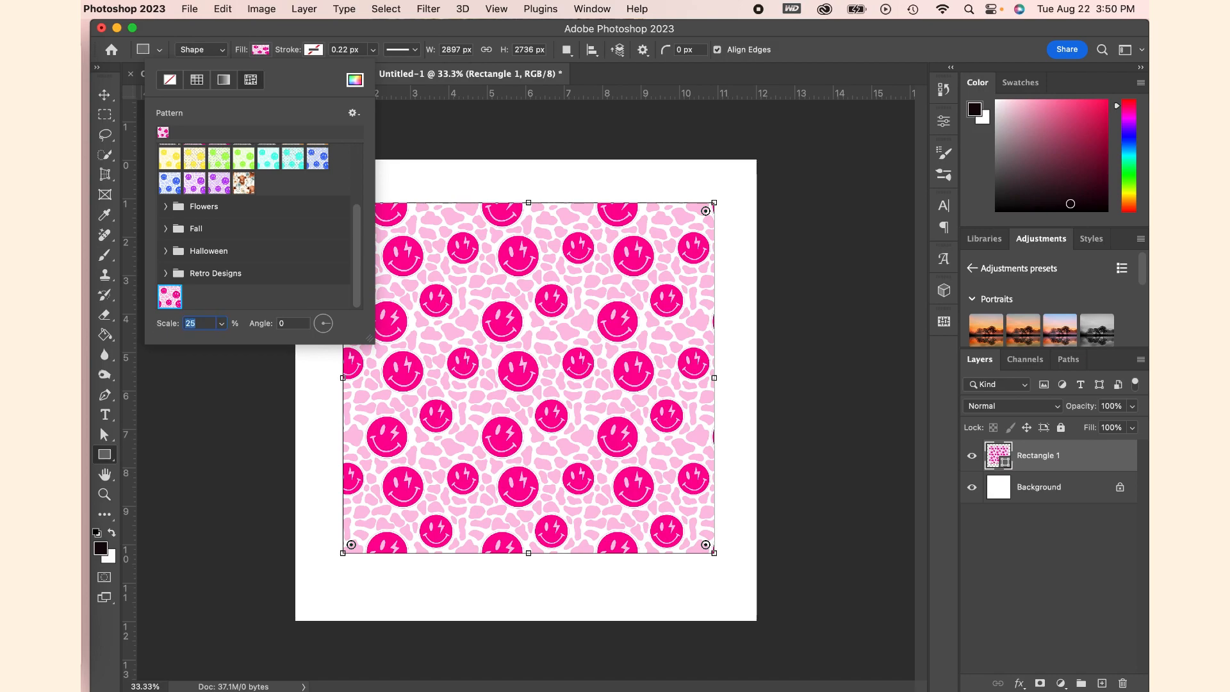
{"action": "type", "text": "100"}
{"action": "key", "text": "Return"}
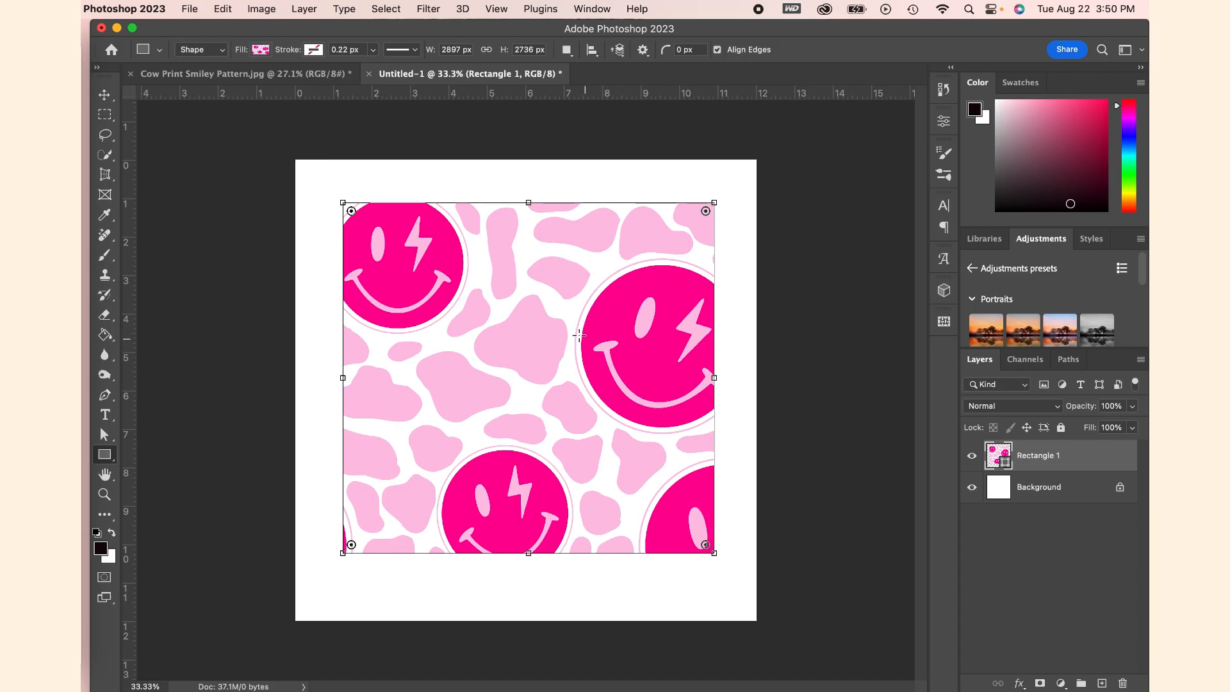
{"action": "left_click", "coordinate": [104, 94]}
{"action": "left_click", "coordinate": [298, 218]}
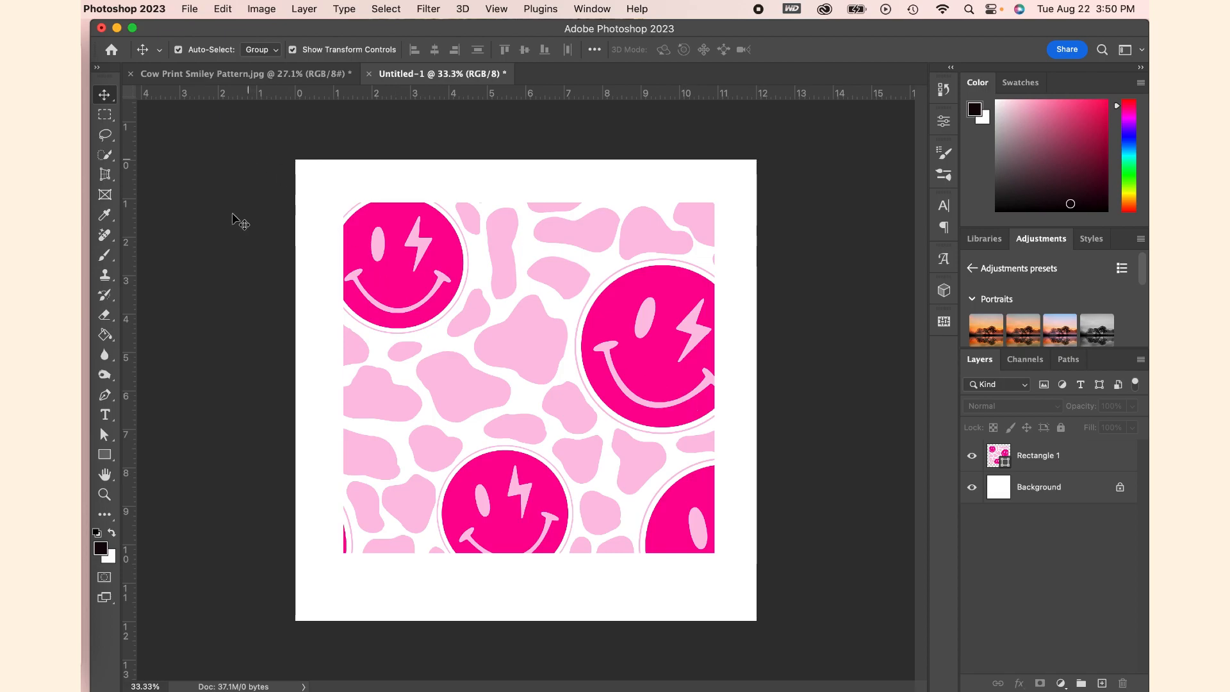
Step: Try to set the Rectangle tool's pattern fill scale to 50% without a shape selected
{"action": "left_click", "coordinate": [115, 457]}
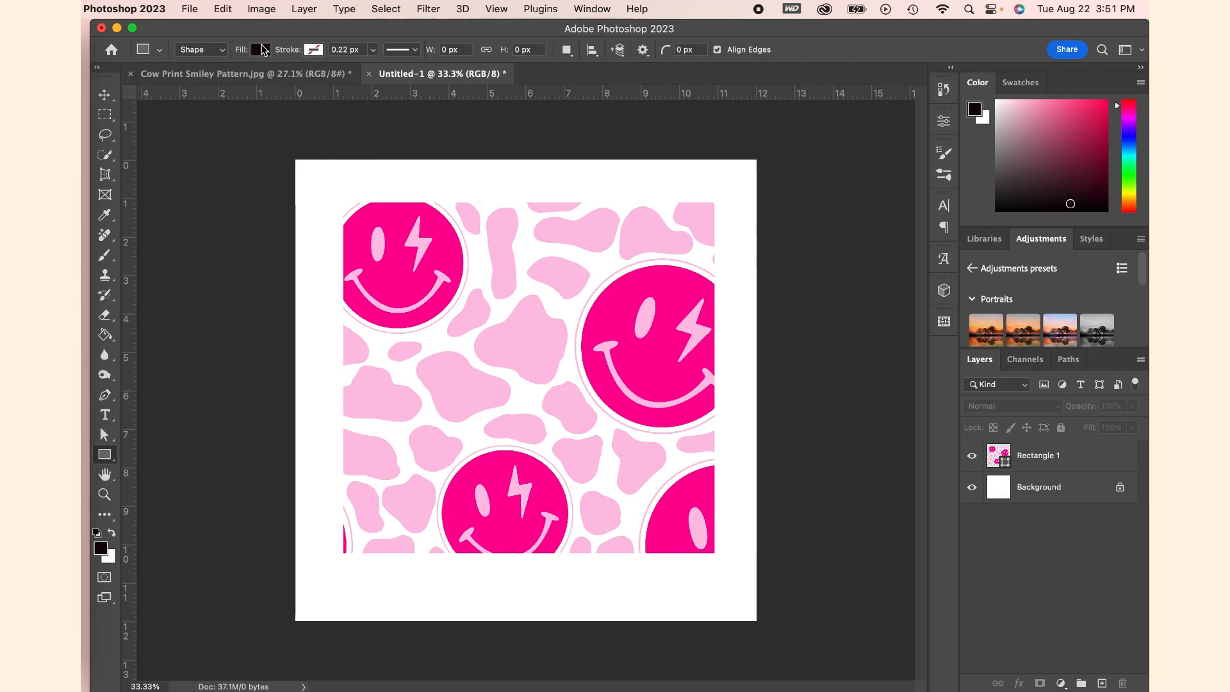
{"action": "left_click", "coordinate": [261, 50]}
{"action": "left_click", "coordinate": [251, 80]}
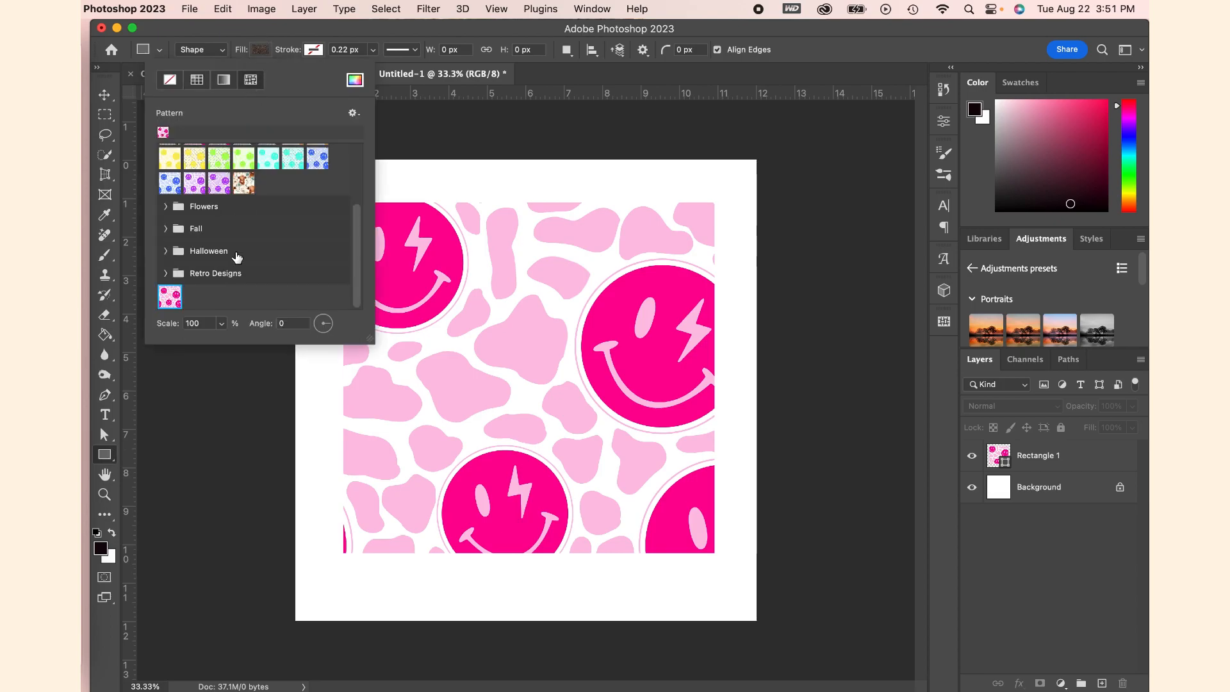
{"action": "left_click", "coordinate": [206, 323]}
{"action": "type", "text": "50"}
{"action": "key", "text": "Return"}
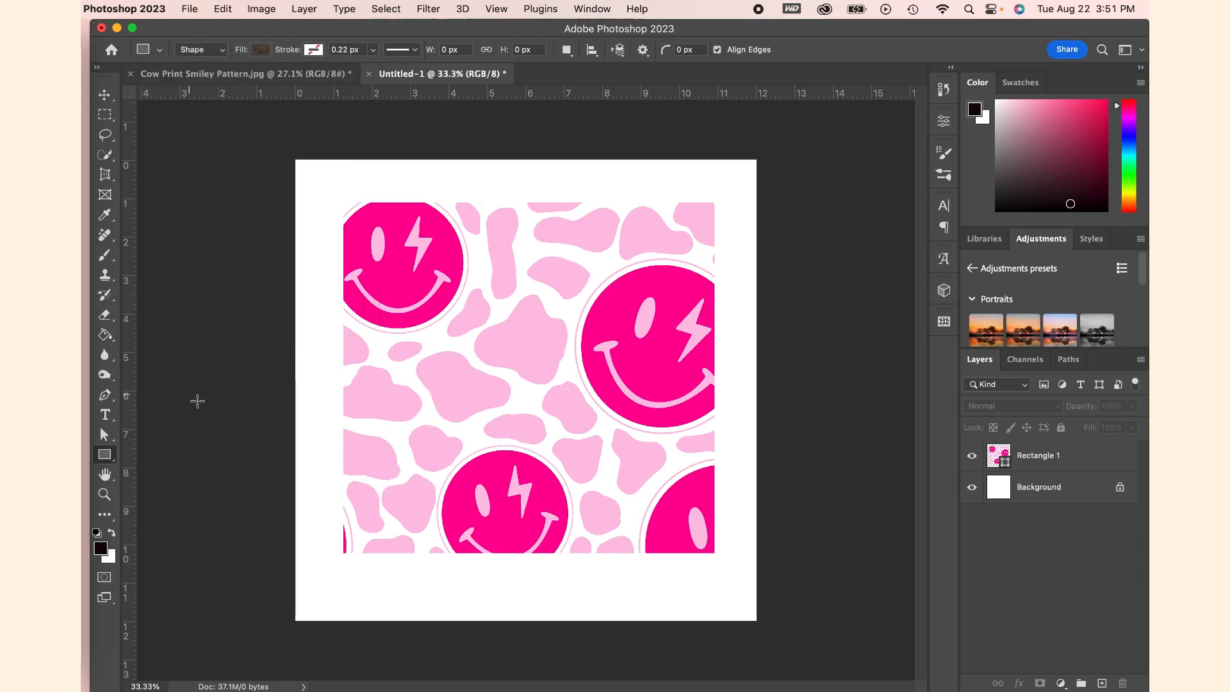
Step: Select the pattern-filled rectangle on the canvas, set its pattern fill scale to 50%, and deselect it
{"action": "left_click", "coordinate": [104, 94]}
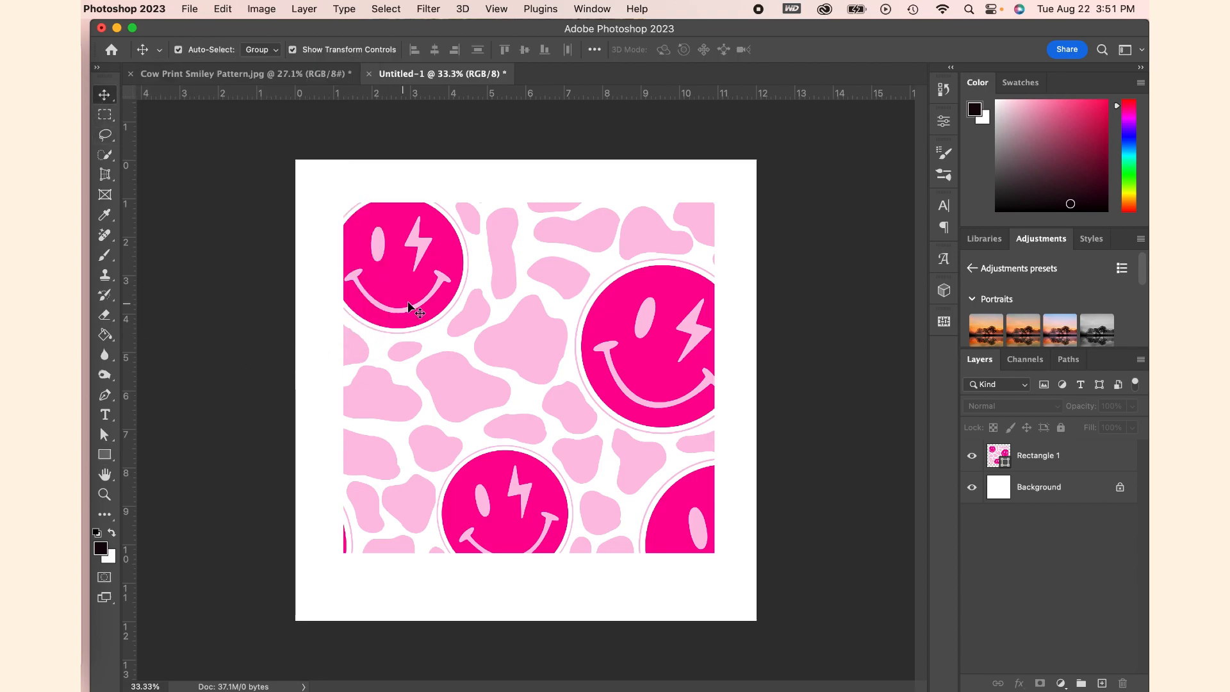
{"action": "left_click", "coordinate": [407, 305]}
{"action": "left_click", "coordinate": [105, 454]}
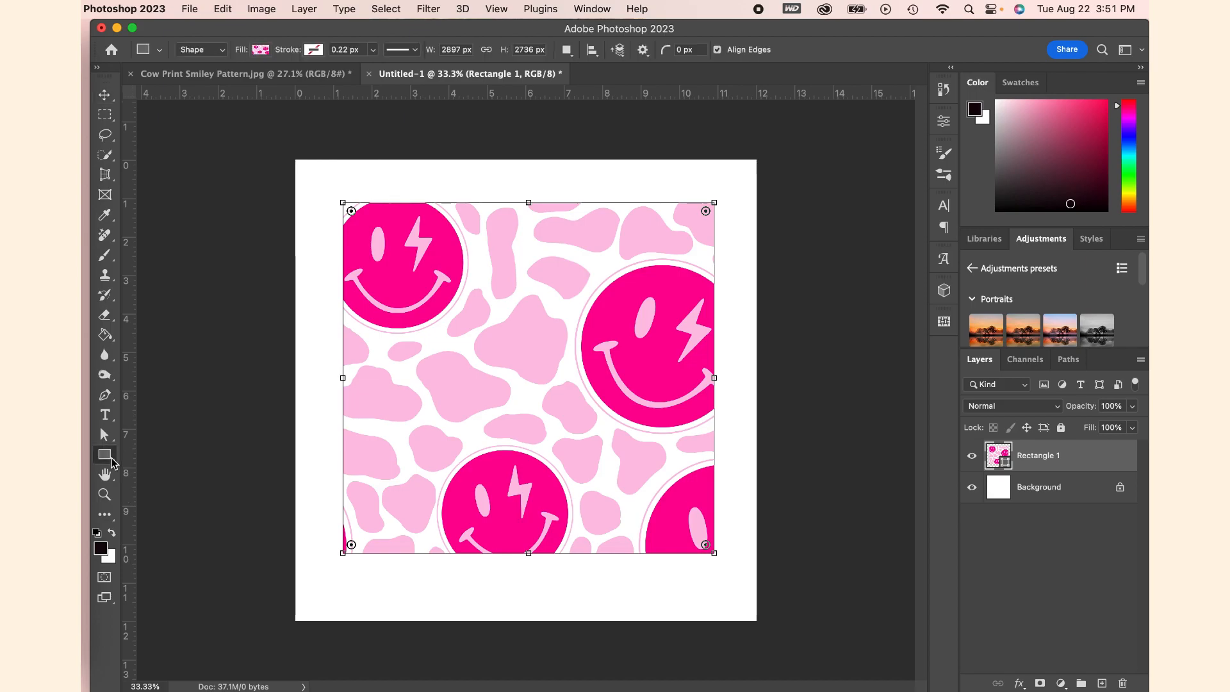
{"action": "left_click", "coordinate": [263, 49]}
{"action": "double_click", "coordinate": [192, 323]}
{"action": "type", "text": "50"}
{"action": "key", "text": "Return"}
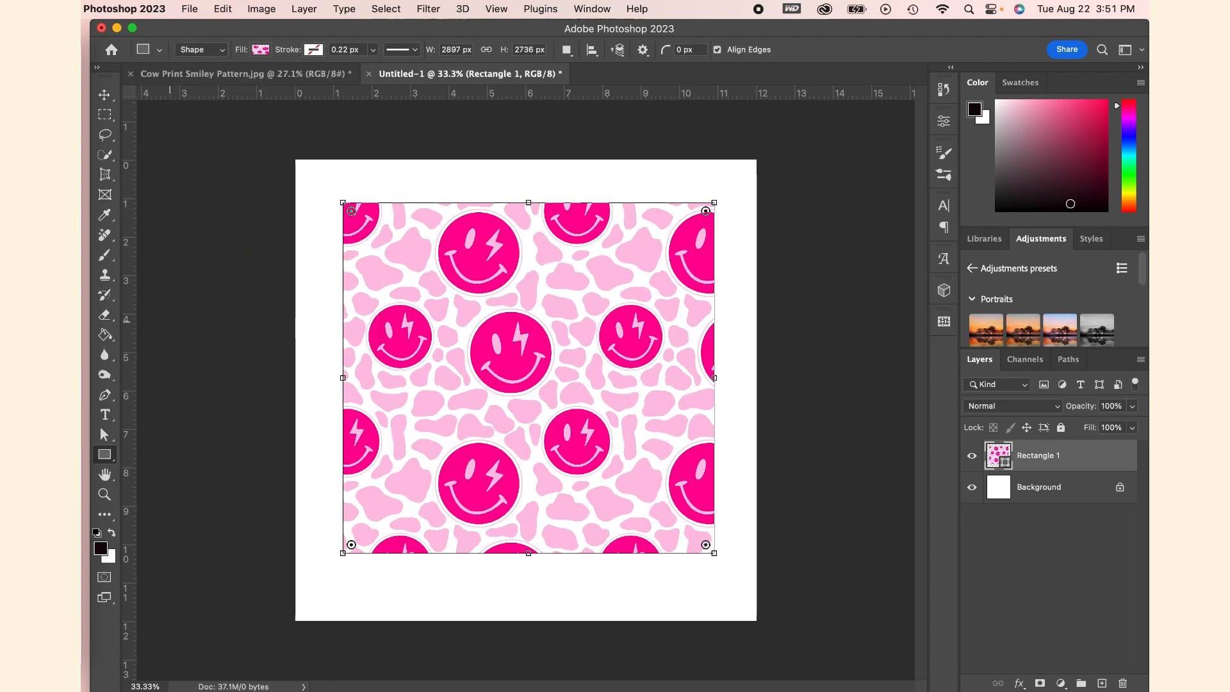
{"action": "key", "text": "v"}
{"action": "left_click", "coordinate": [242, 199]}
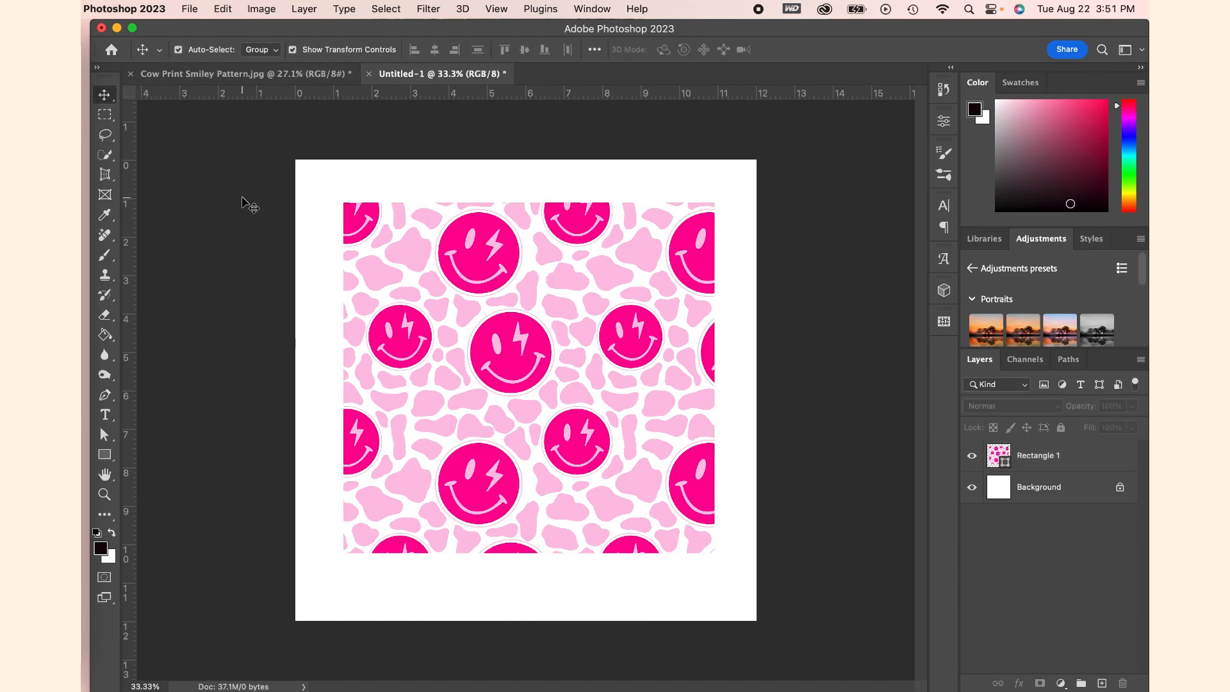